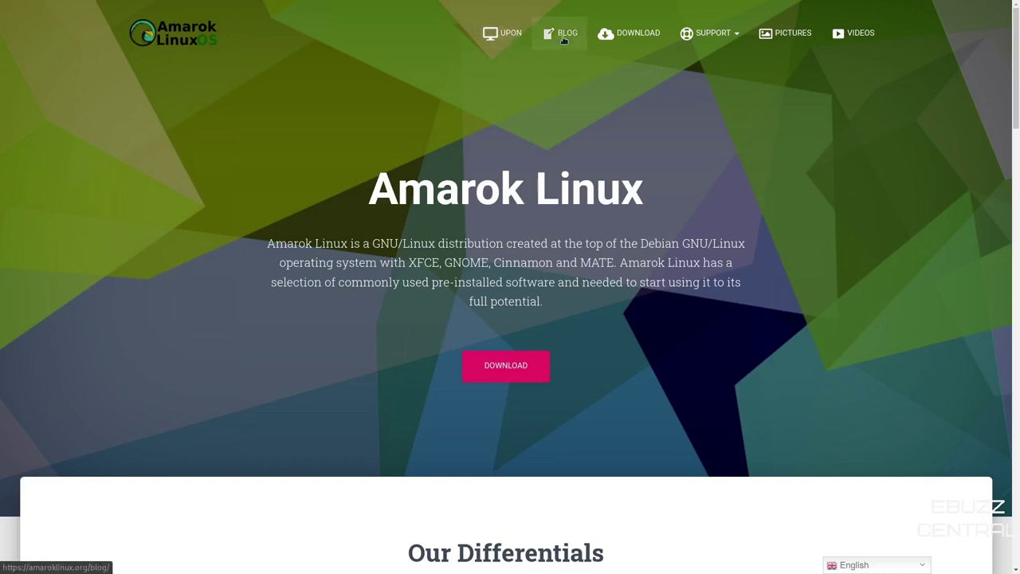
- Review the Amarok Linux homepage introduction and the "Our Differentials" features from Ease to repository
mouse_move(687, 42)
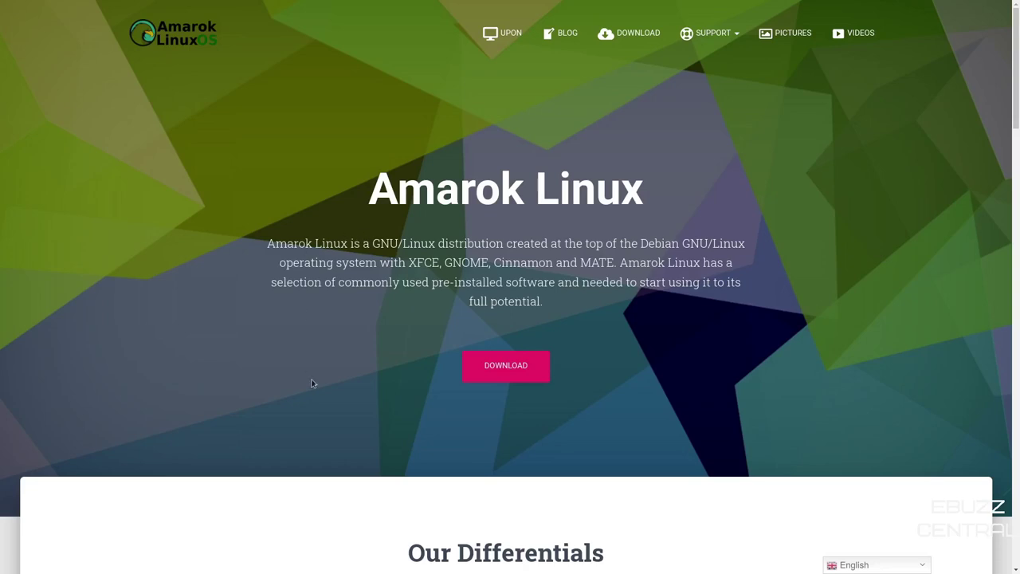
scroll(314, 367, "down", 5)
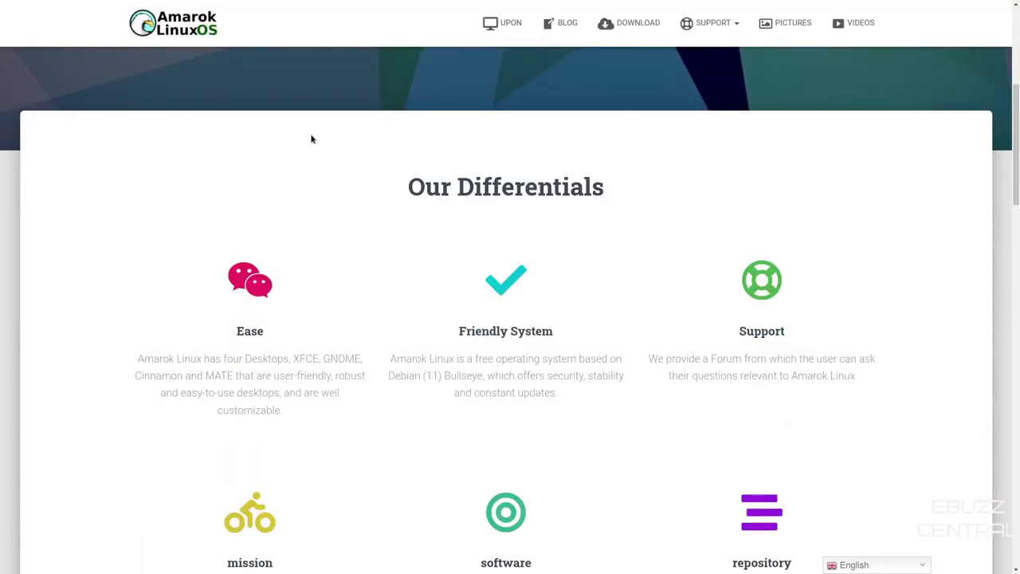
scroll(647, 343, "down", 1)
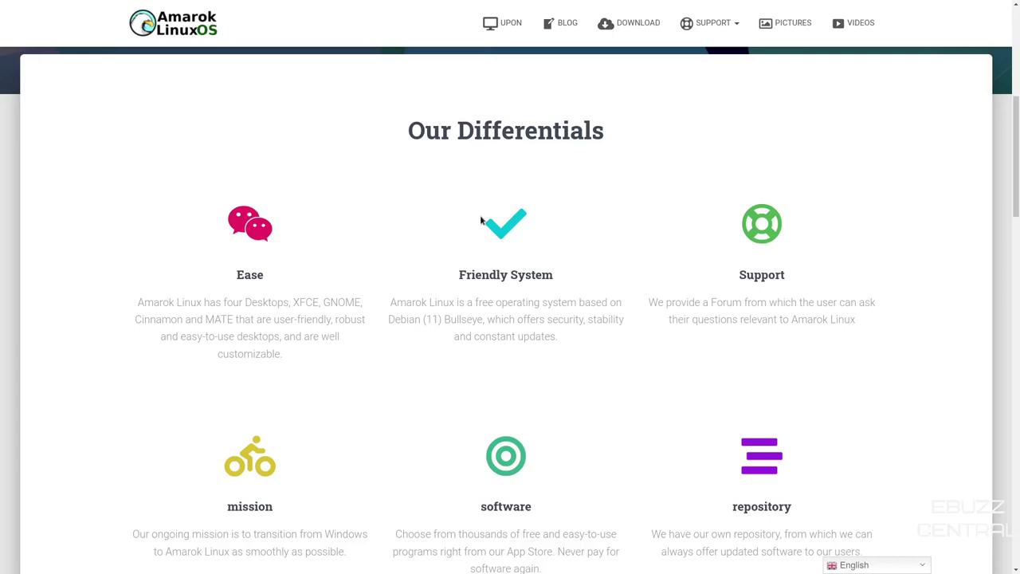
scroll(805, 174, "down", 1)
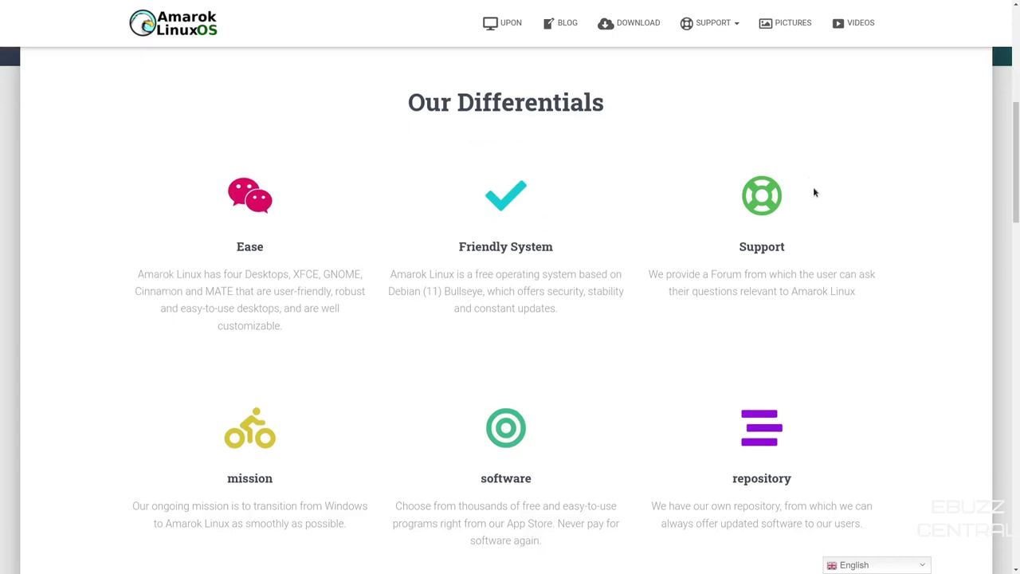
scroll(556, 331, "down", 1)
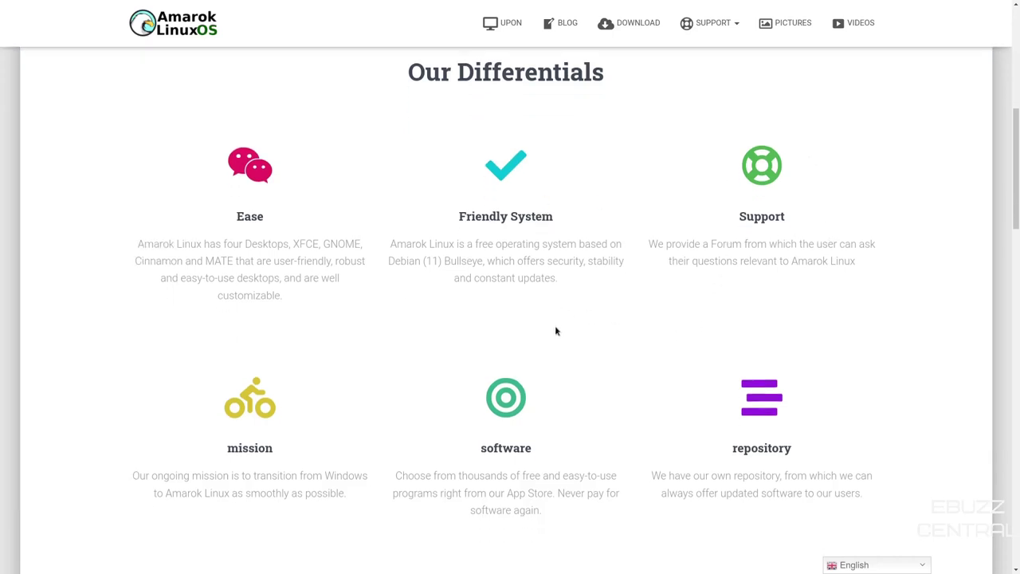
scroll(556, 330, "down", 1)
scroll(316, 276, "down", 1)
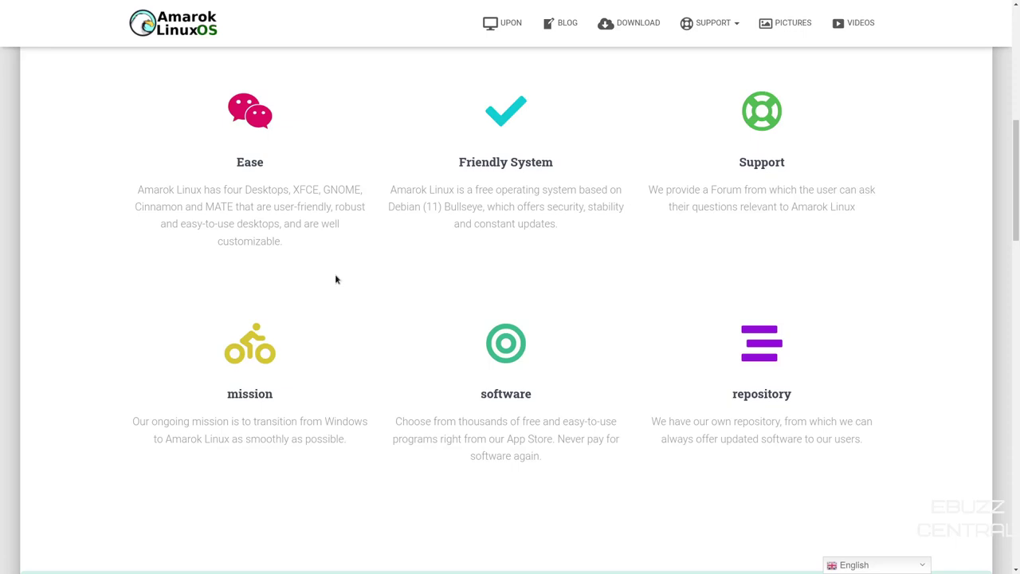
scroll(378, 271, "down", 2)
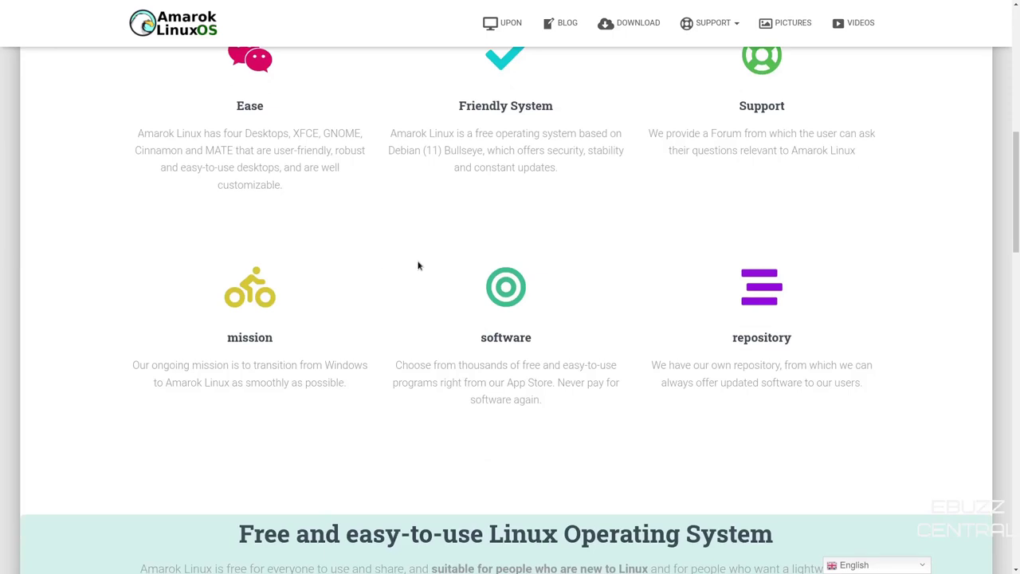
scroll(419, 265, "down", 1)
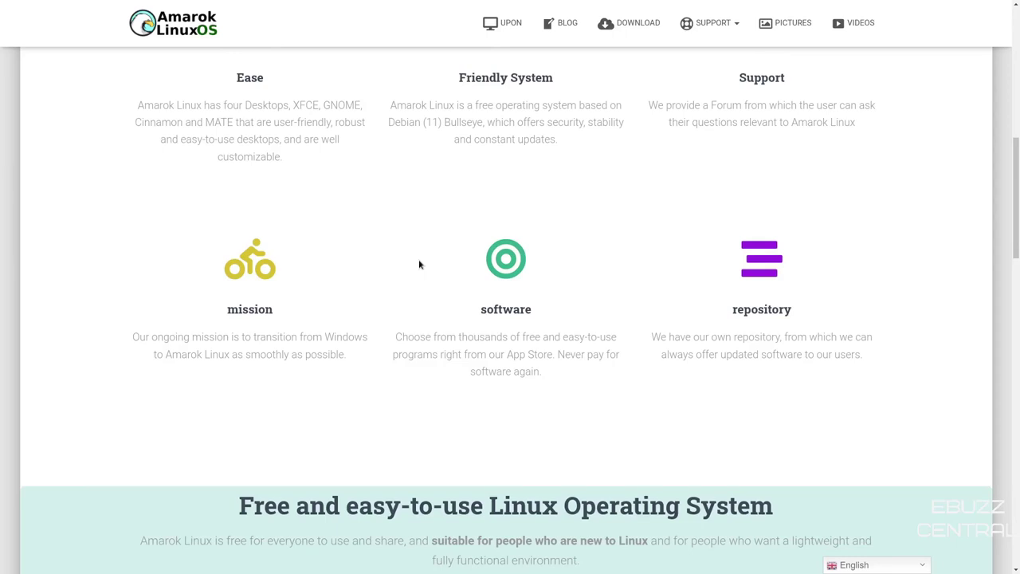
- Examine the homepage's "Free and easy-to-use Linux Operating System", Latest News and Contact sections, and return to the start of the page
scroll(489, 239, "down", 5)
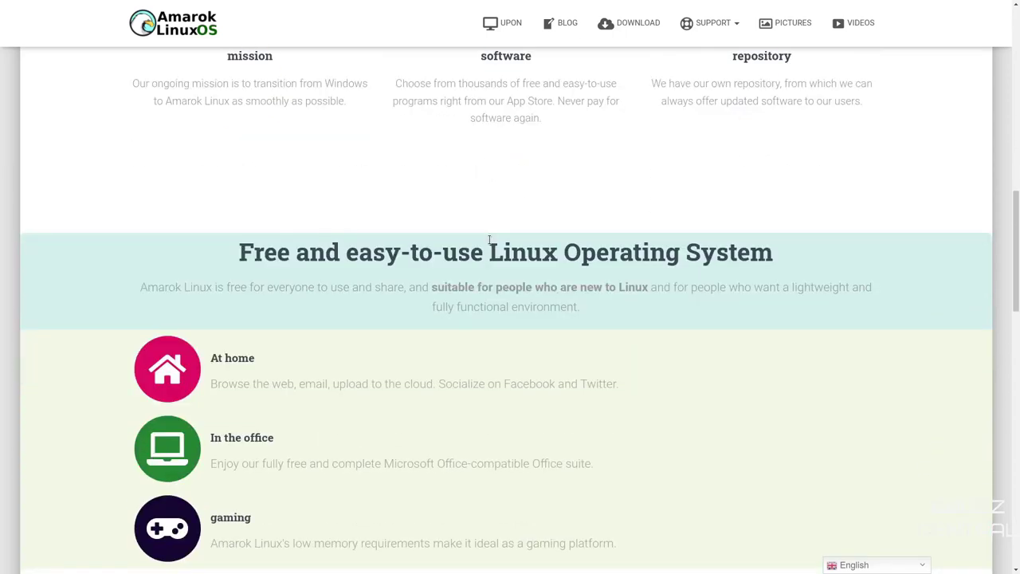
scroll(478, 233, "down", 1)
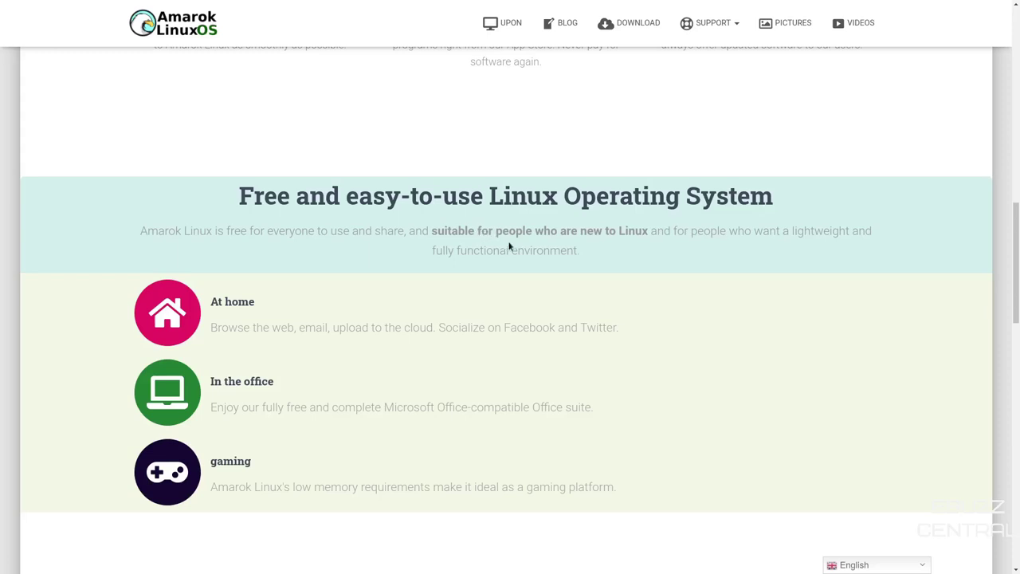
scroll(608, 255, "down", 1)
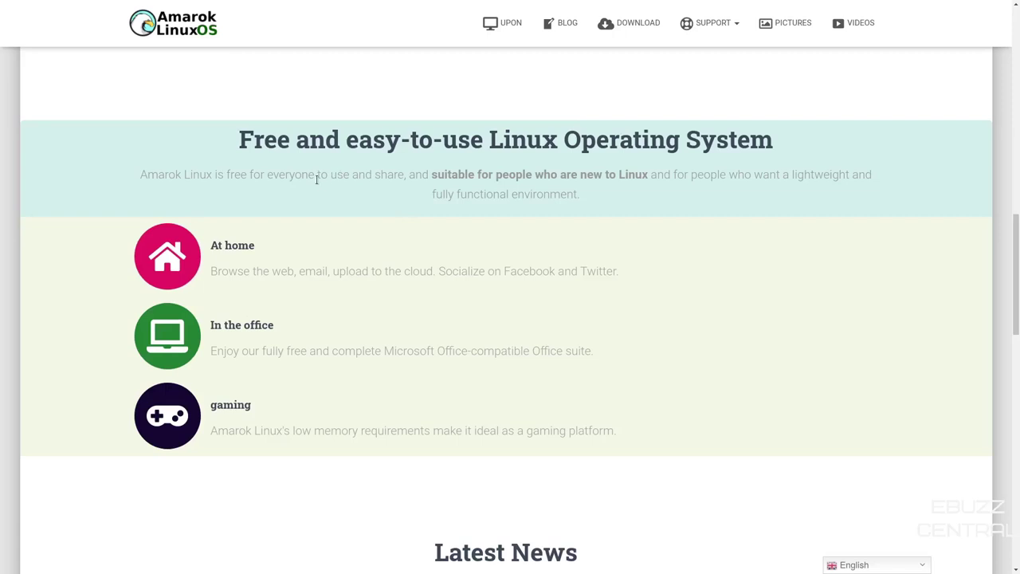
scroll(317, 183, "down", 1)
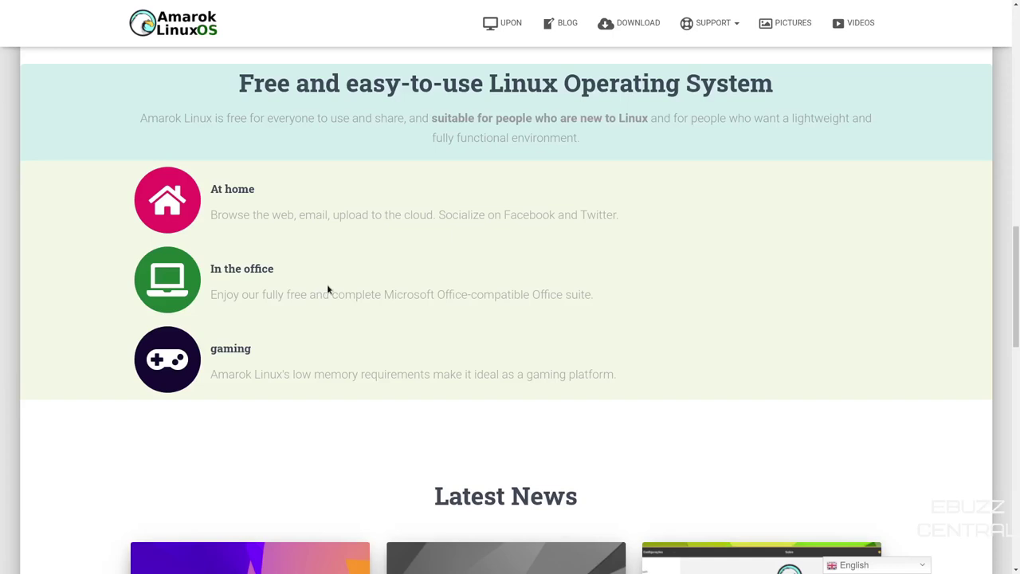
scroll(328, 289, "down", 2)
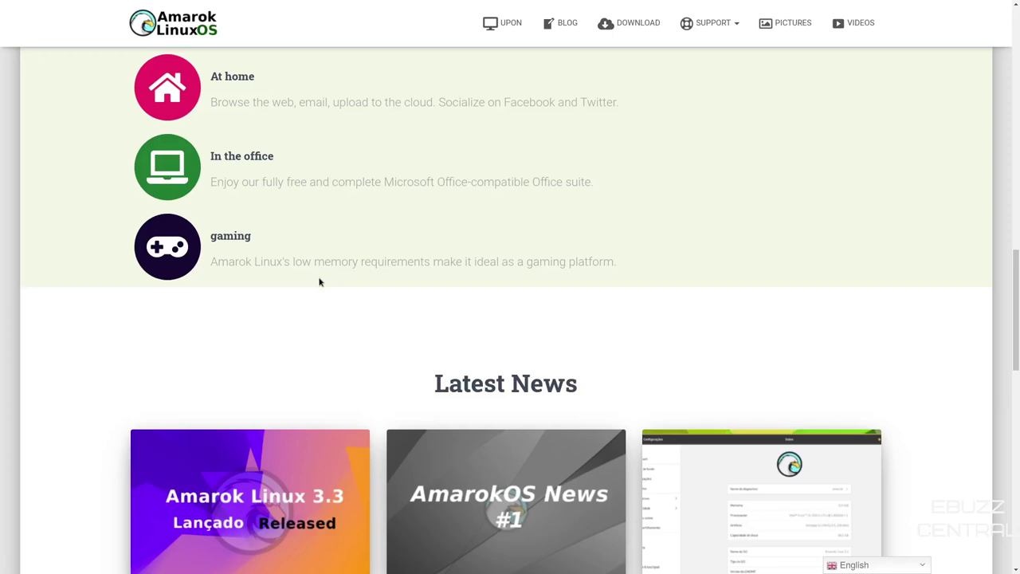
scroll(320, 283, "down", 5)
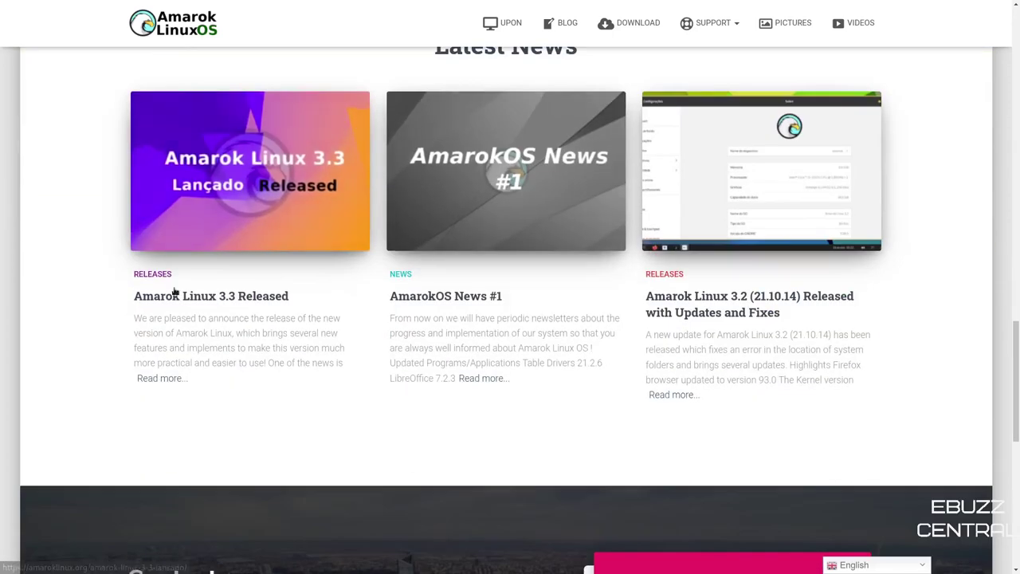
scroll(284, 262, "down", 6)
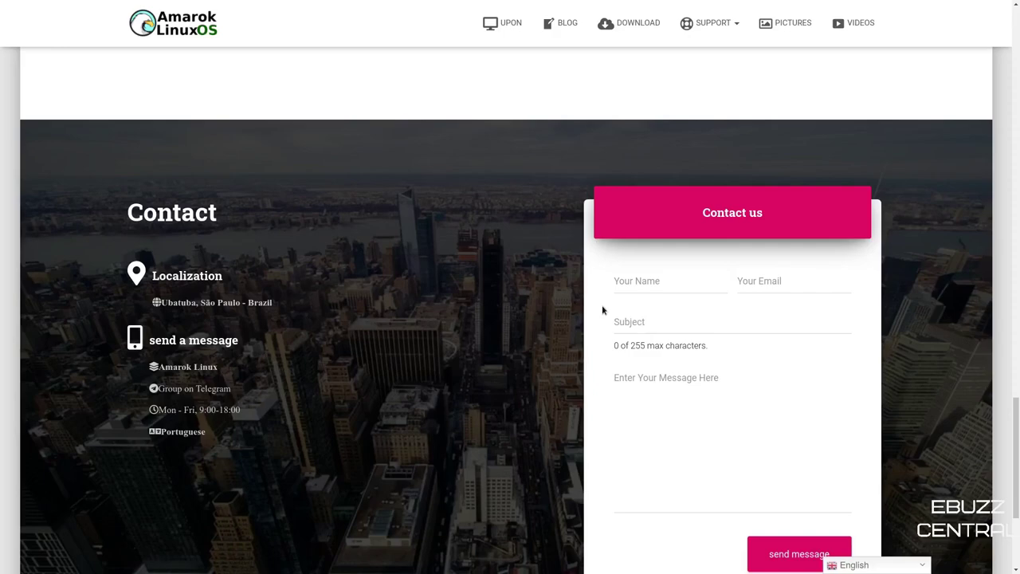
scroll(454, 343, "up", 2)
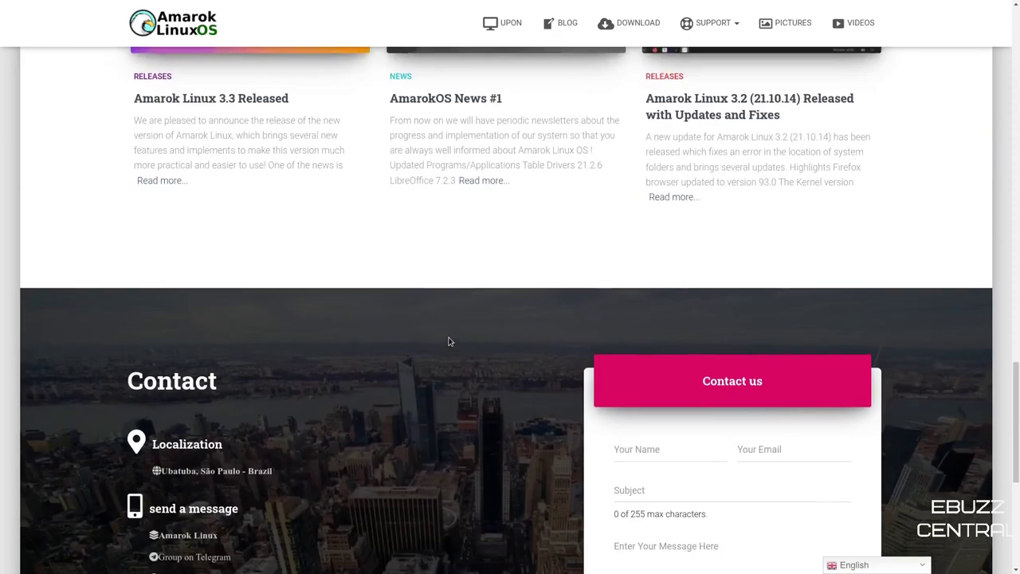
scroll(449, 341, "up", 10)
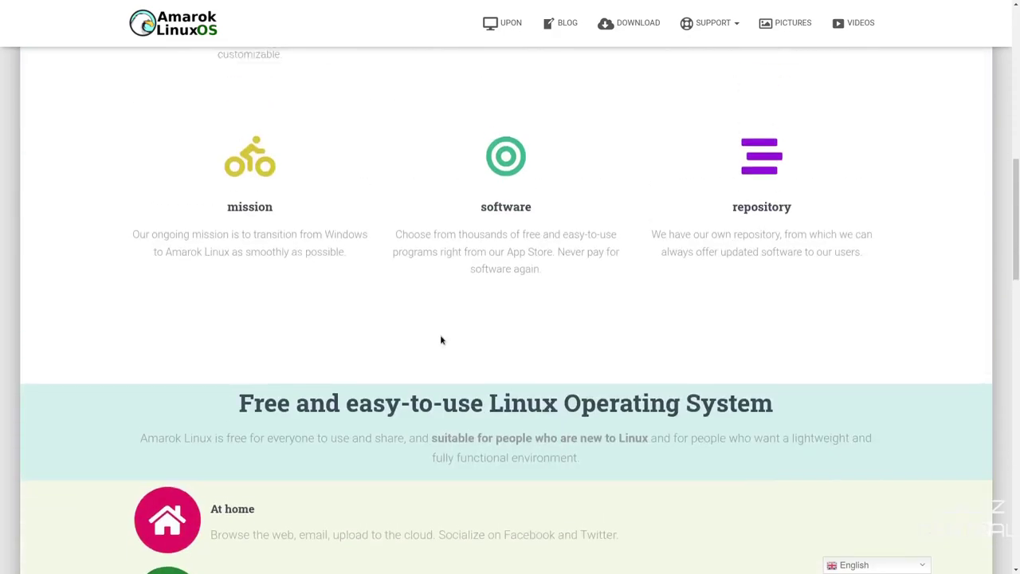
scroll(440, 340, "up", 10)
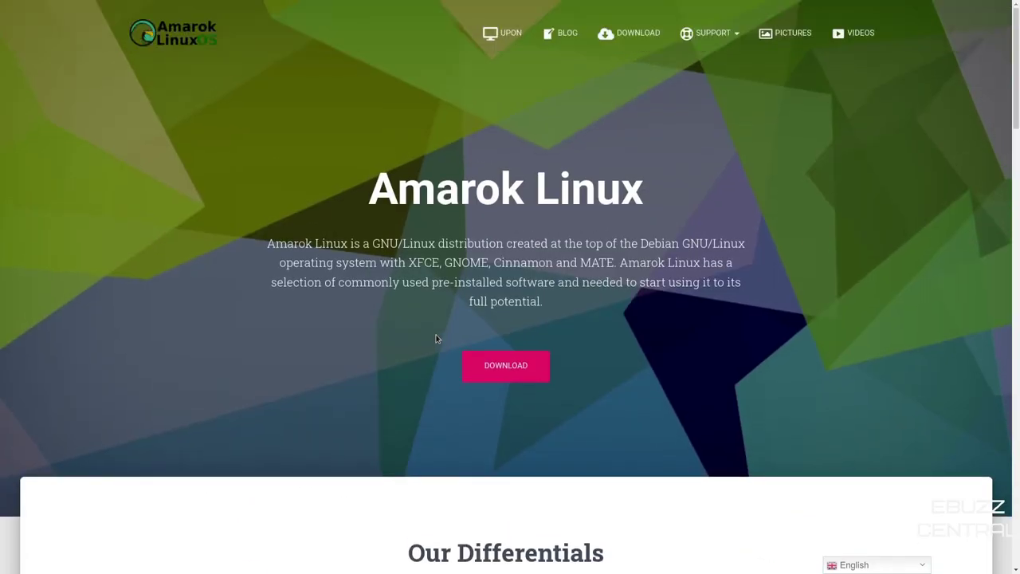
- Switch to the AmarokLinux-3 virtual machine in full screen and close its "About this computer" window
key("F11")
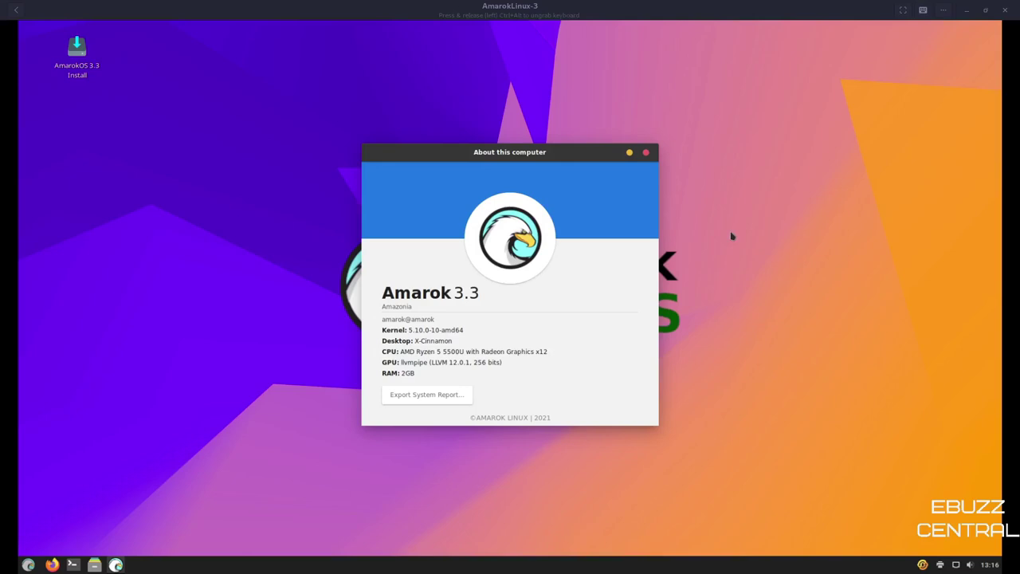
left_click(903, 10)
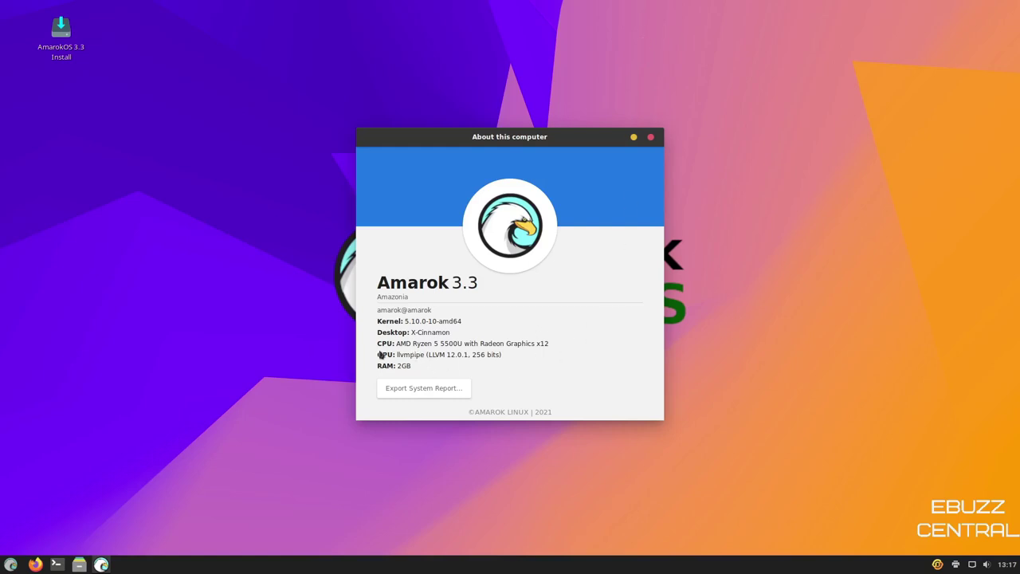
left_click(649, 138)
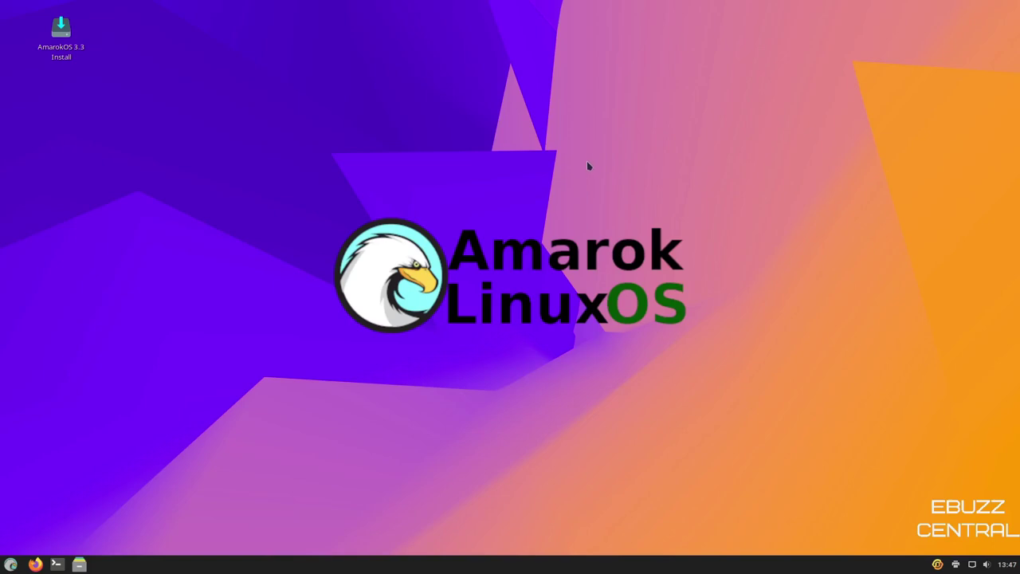
- Open the desktop background settings and browse the wallpapers in the Amazonia collection
right_click(585, 162)
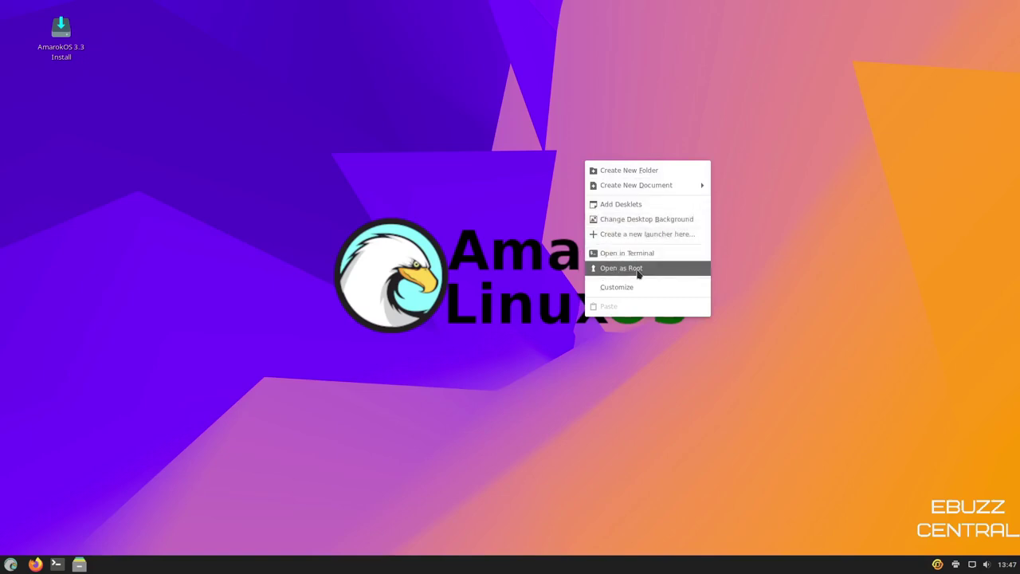
left_click(636, 226)
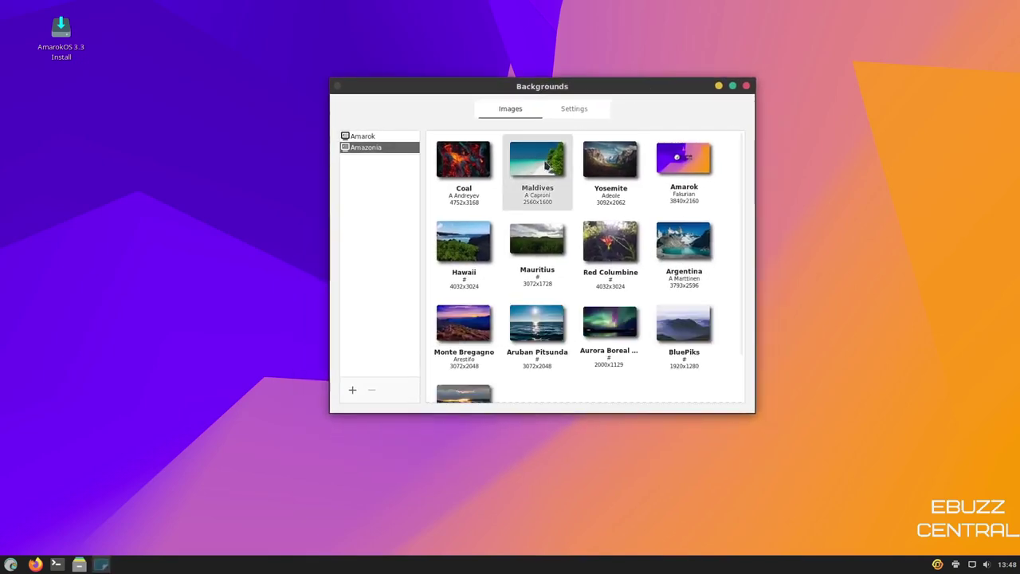
scroll(548, 236, "down", 3)
scroll(547, 235, "down", 2)
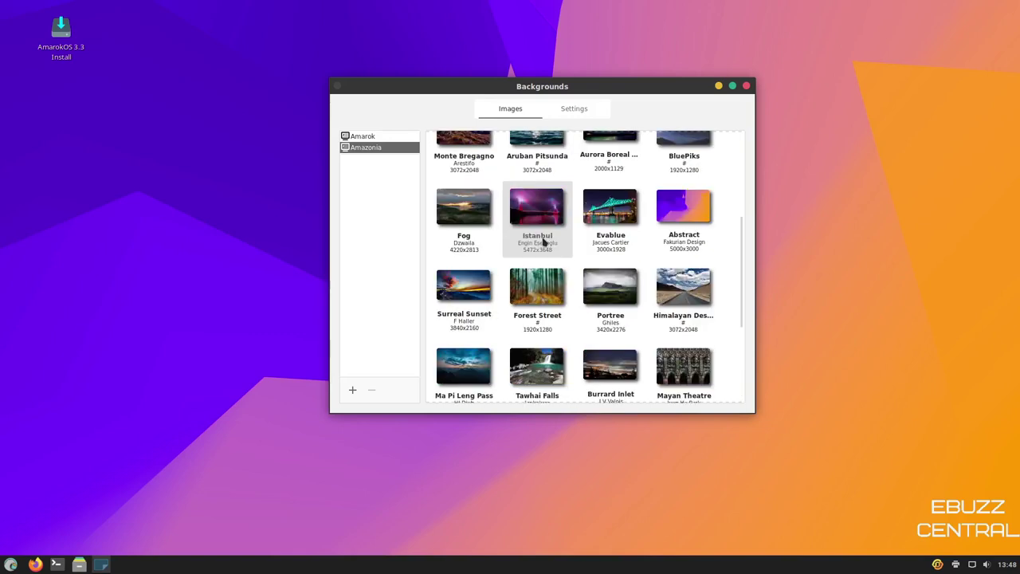
scroll(545, 250, "down", 5)
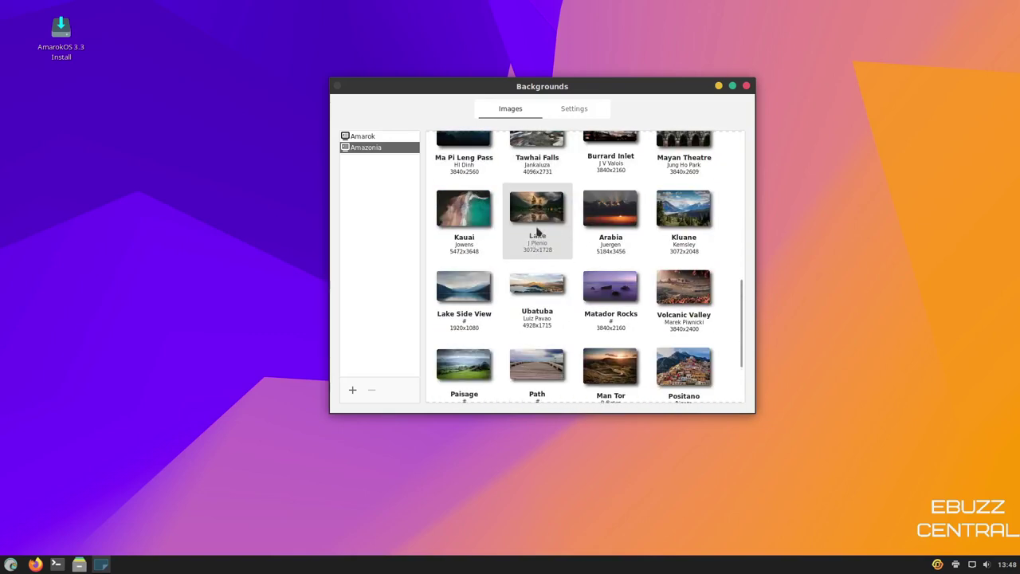
- Apply the Lake picture as the desktop background and move the Backgrounds window aside to view it
left_click(542, 206)
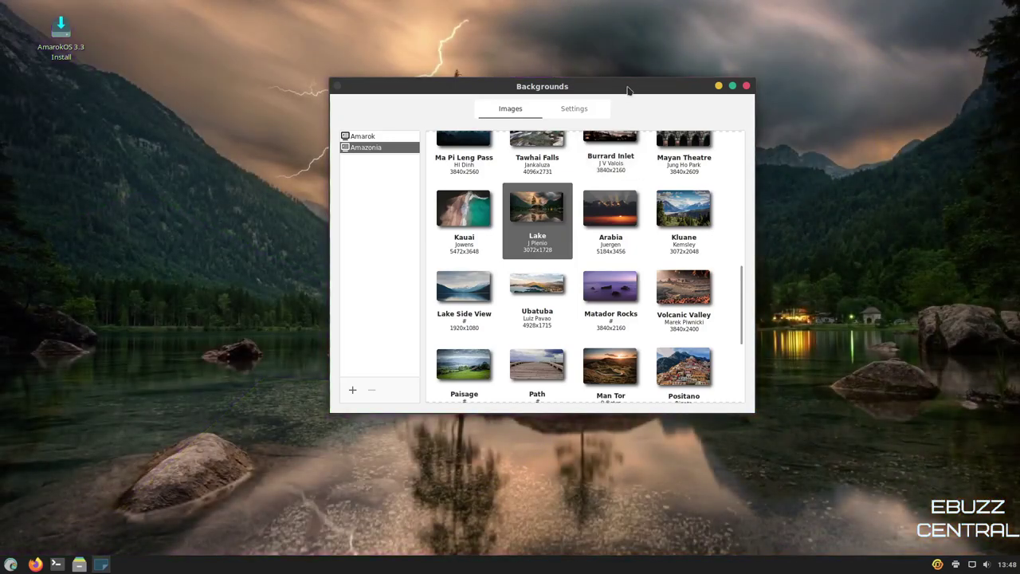
left_click_drag(627, 90, 843, 232)
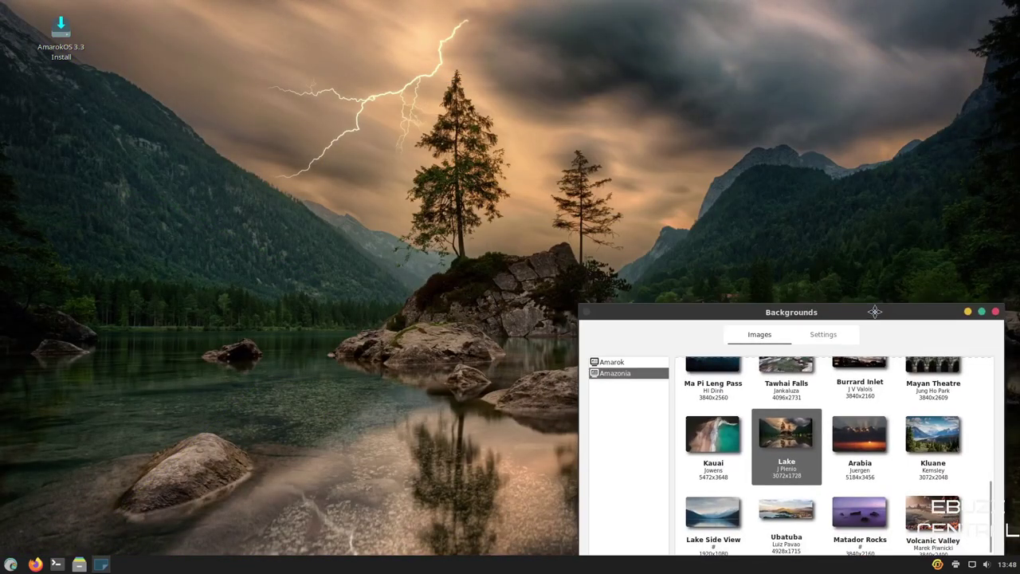
left_click_drag(874, 312, 620, 55)
- Set the Istanbul picture from the Amazonia collection as the desktop background
scroll(624, 212, "up", 5)
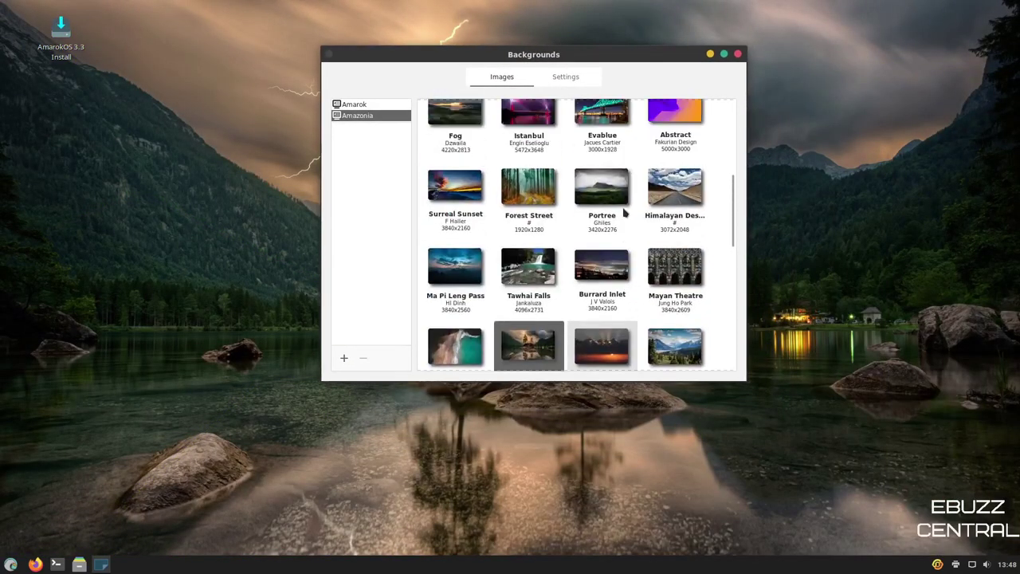
left_click(530, 311)
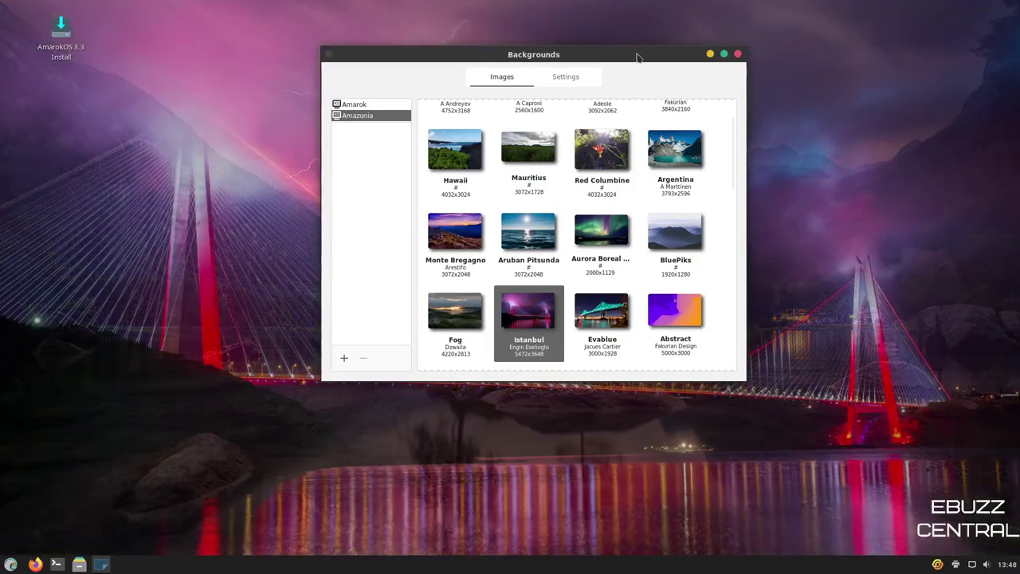
left_click_drag(636, 62, 626, 85)
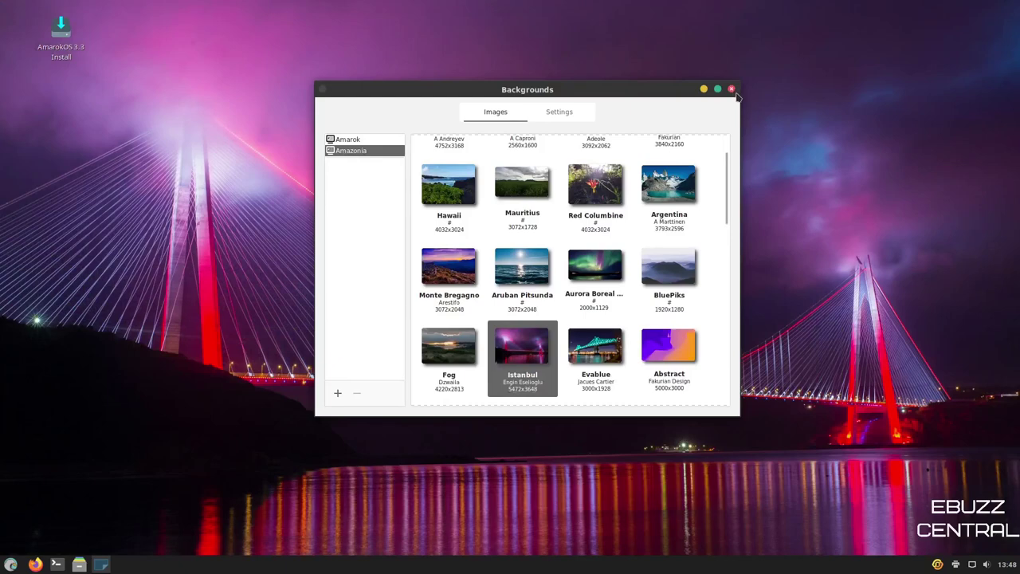
- Check the slideshow, picture aspect and background color options, and close the Backgrounds window
left_click(573, 116)
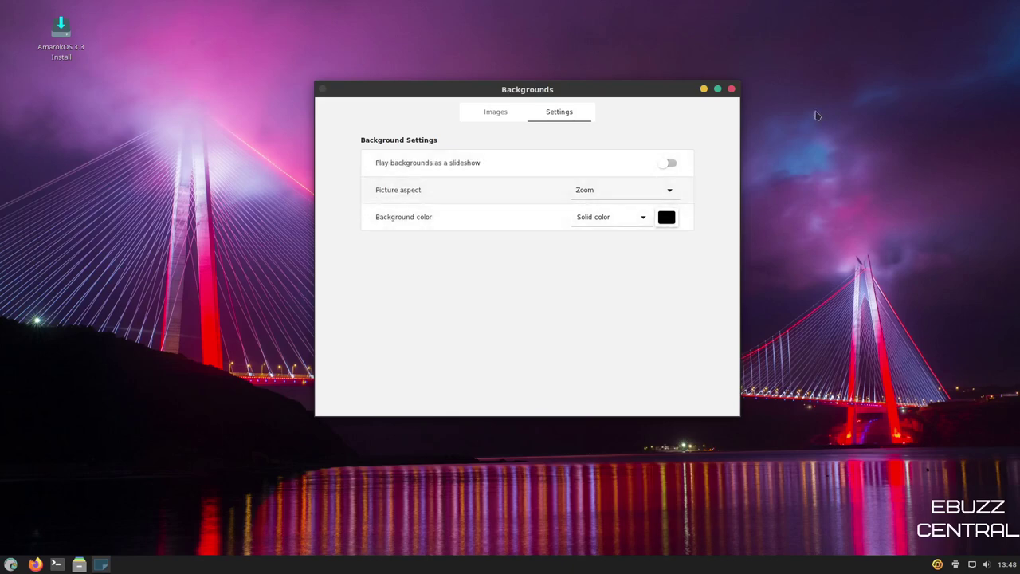
left_click(731, 89)
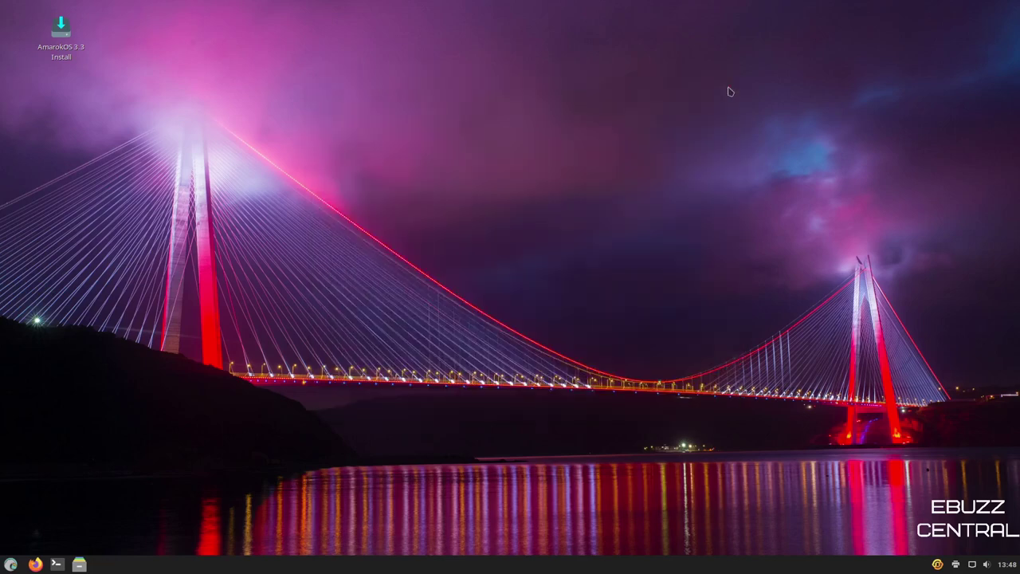
- Look at the options offered by the software update applet and dismiss them
right_click(939, 565)
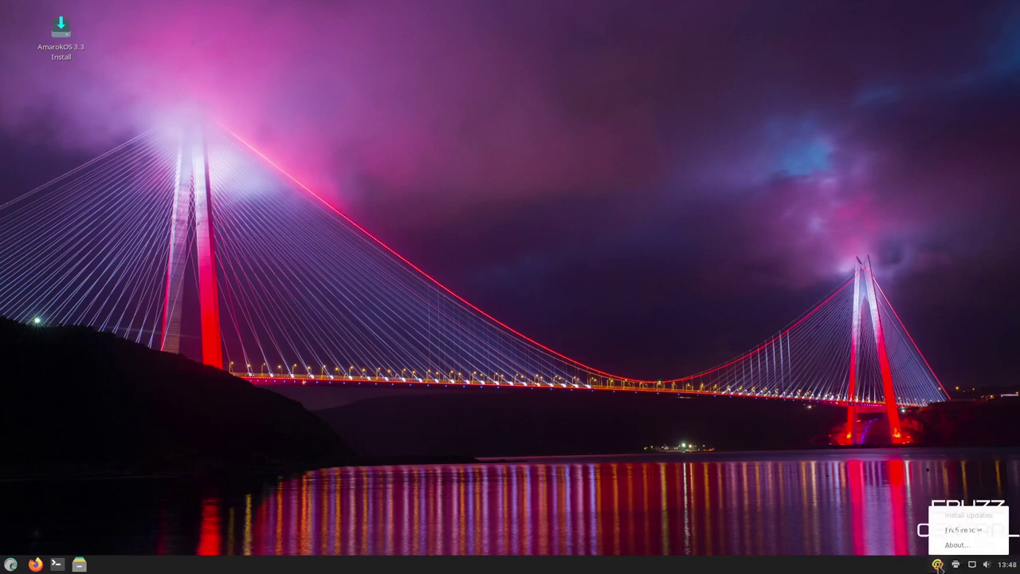
left_click(949, 558)
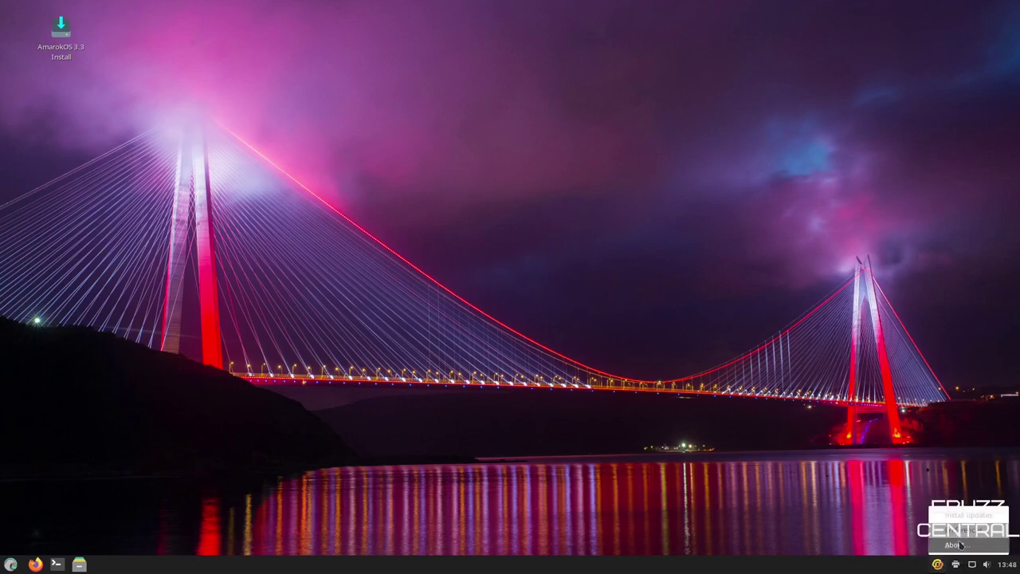
right_click(939, 565)
left_click(690, 532)
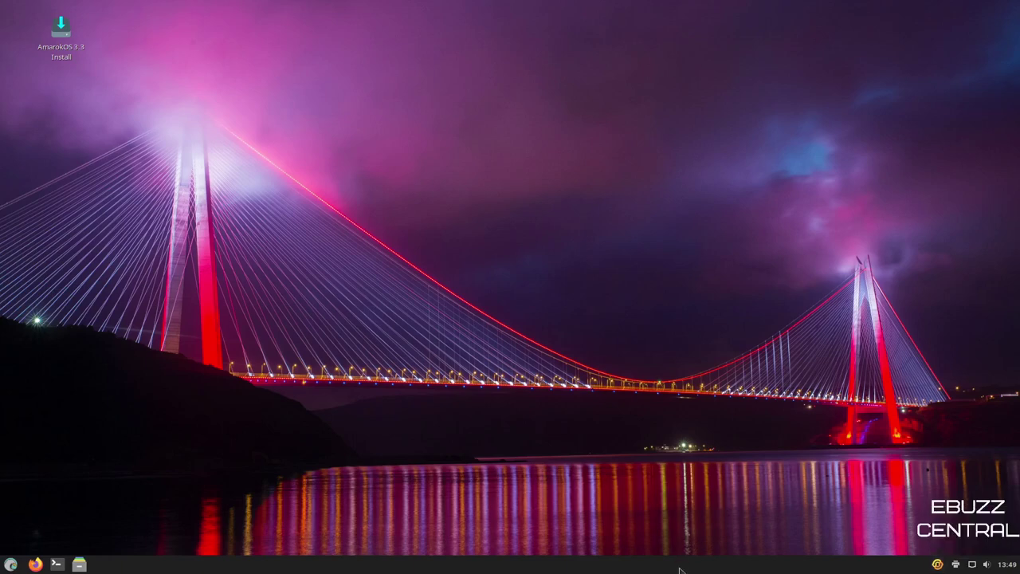
- Open the panel settings, set the panel visibility to Intelligently hide panel, and test it by maximizing and restoring the Panel window
right_click(679, 569)
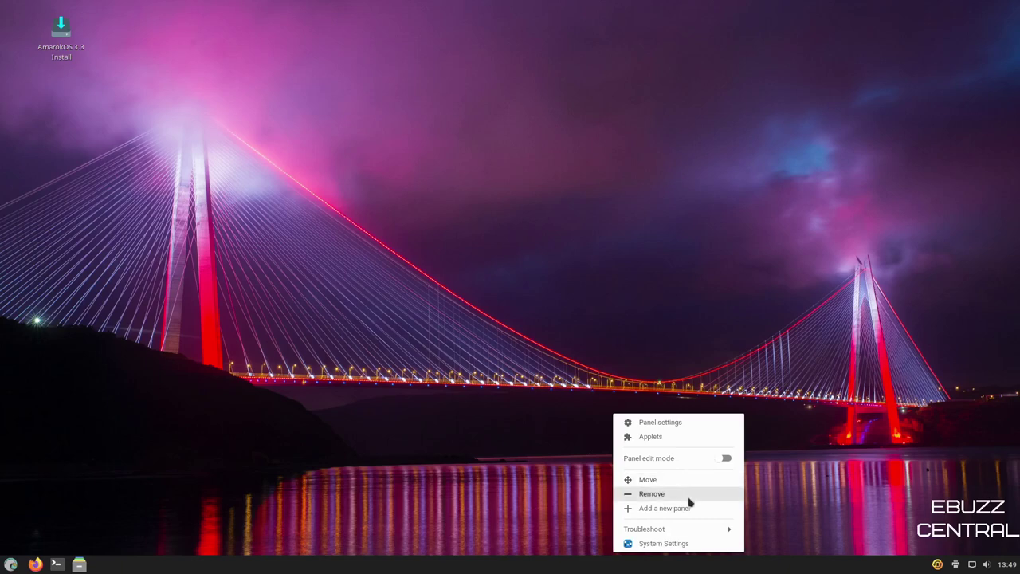
left_click(660, 423)
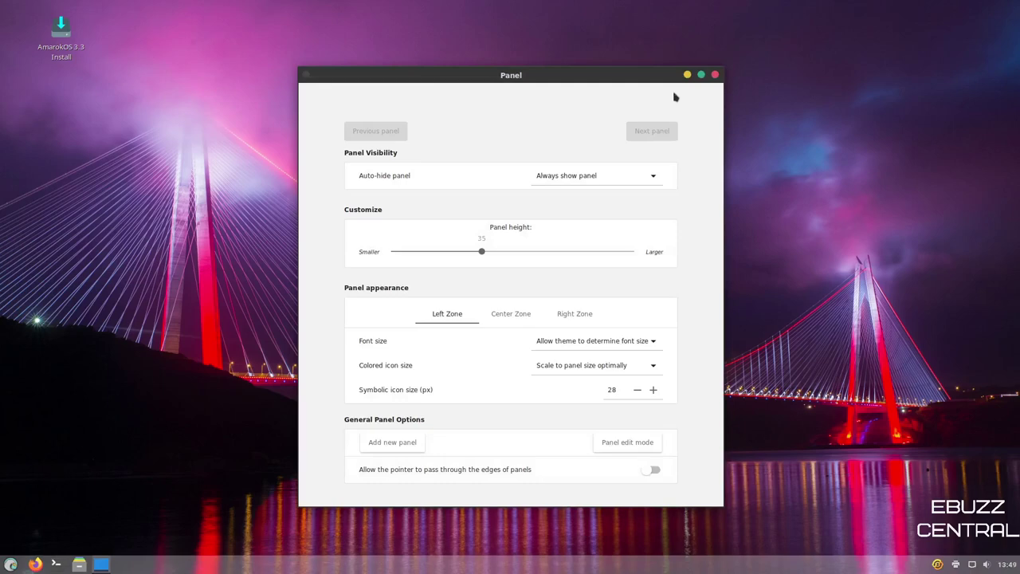
left_click(621, 180)
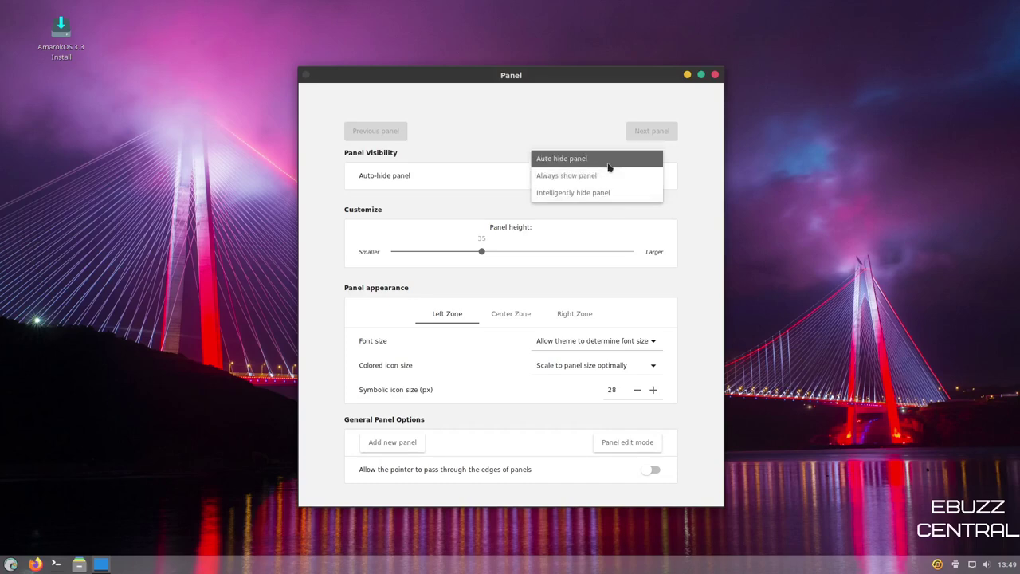
left_click(610, 193)
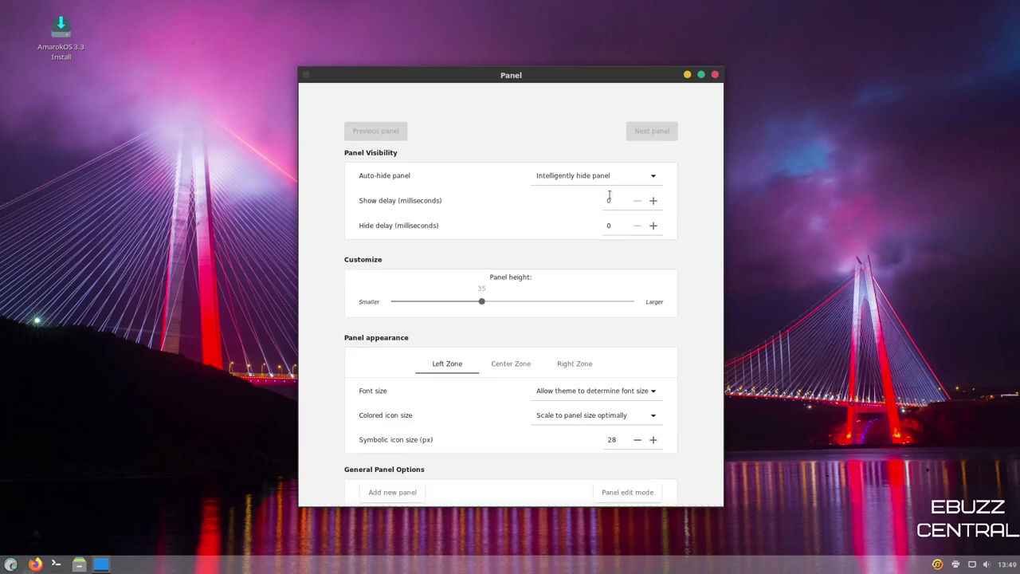
left_click(701, 75)
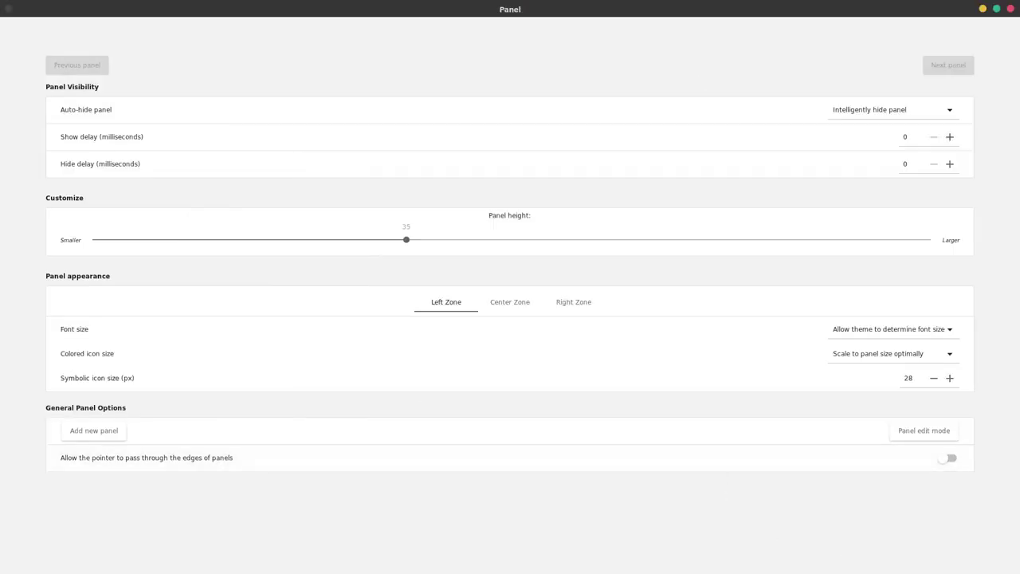
left_click(997, 10)
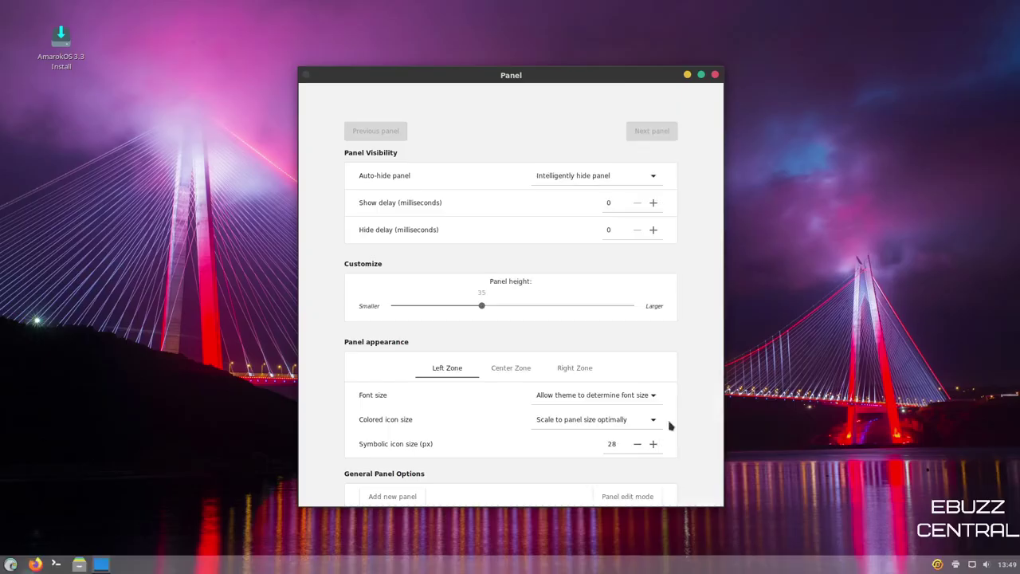
- Set the panel visibility to Auto hide panel and test it by maximizing and restoring the Panel window
left_click(651, 175)
left_click(651, 159)
left_click(652, 176)
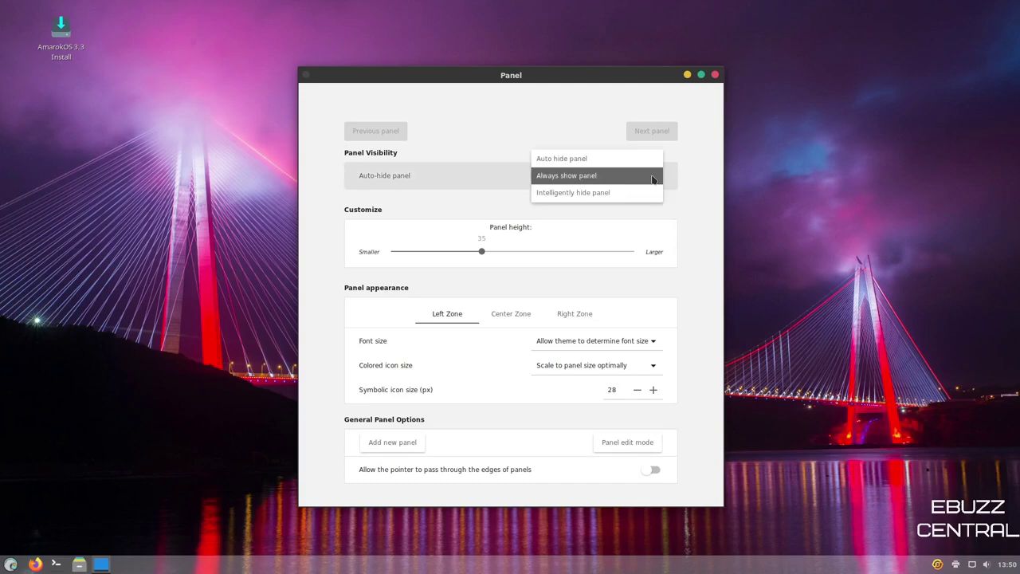
left_click(558, 159)
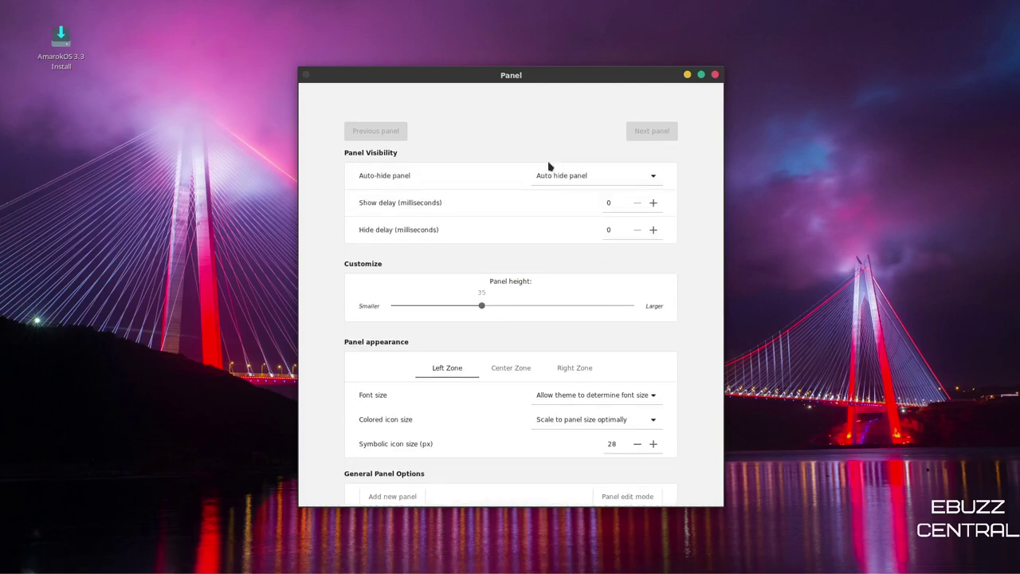
left_click(700, 74)
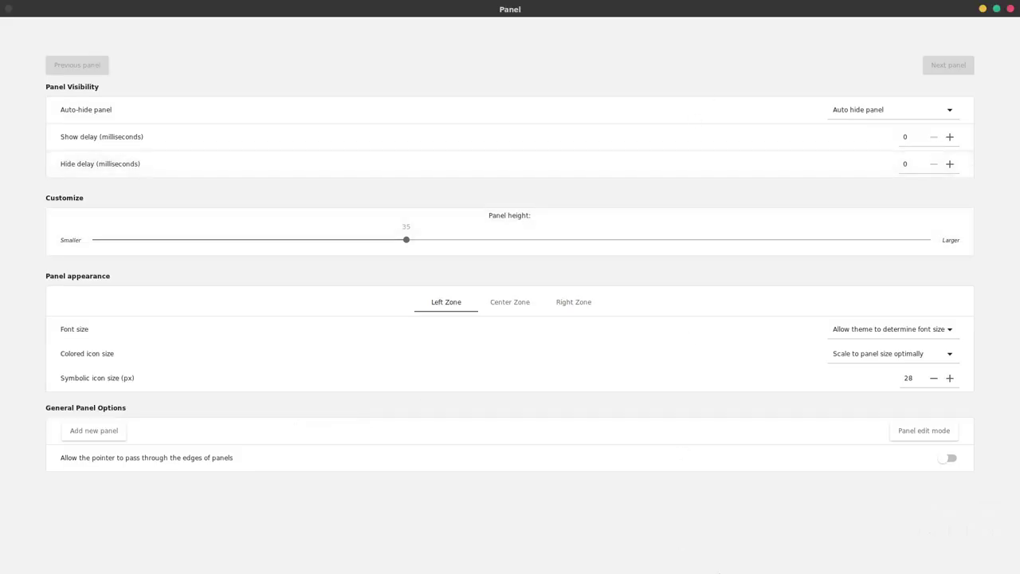
left_click(997, 9)
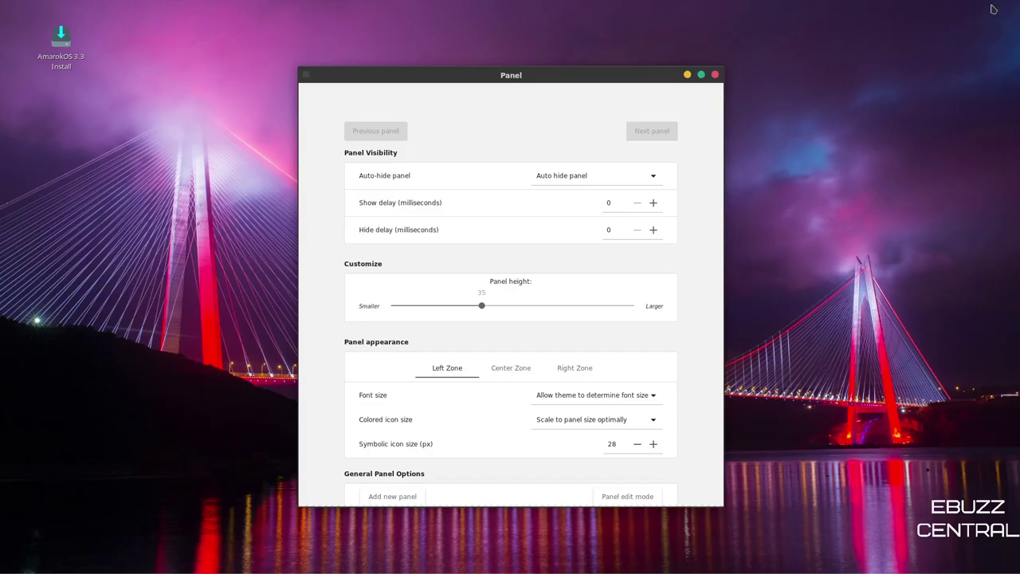
- Set the panel visibility to Always show panel and the panel height to 42
left_click(652, 176)
left_click(605, 191)
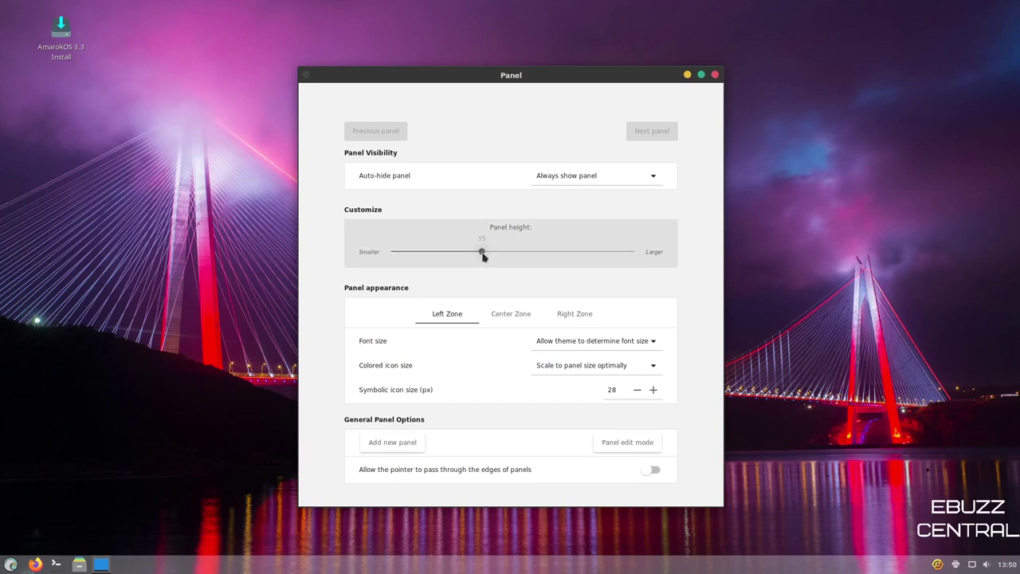
left_click_drag(483, 256, 526, 254)
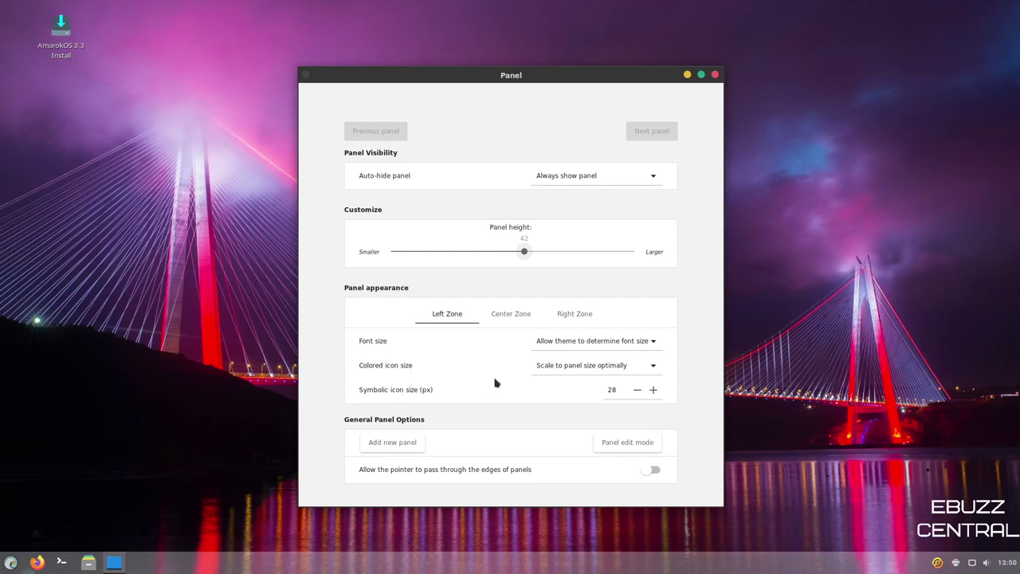
- View the appearance options for the center, right and left panel zones, and close the Panel window
left_click(509, 316)
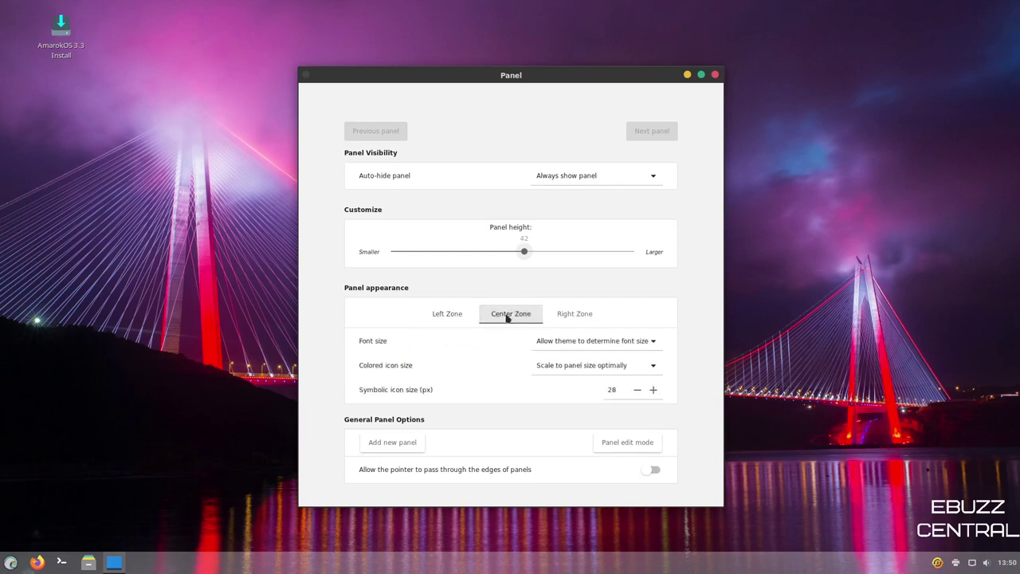
left_click(582, 315)
left_click(451, 315)
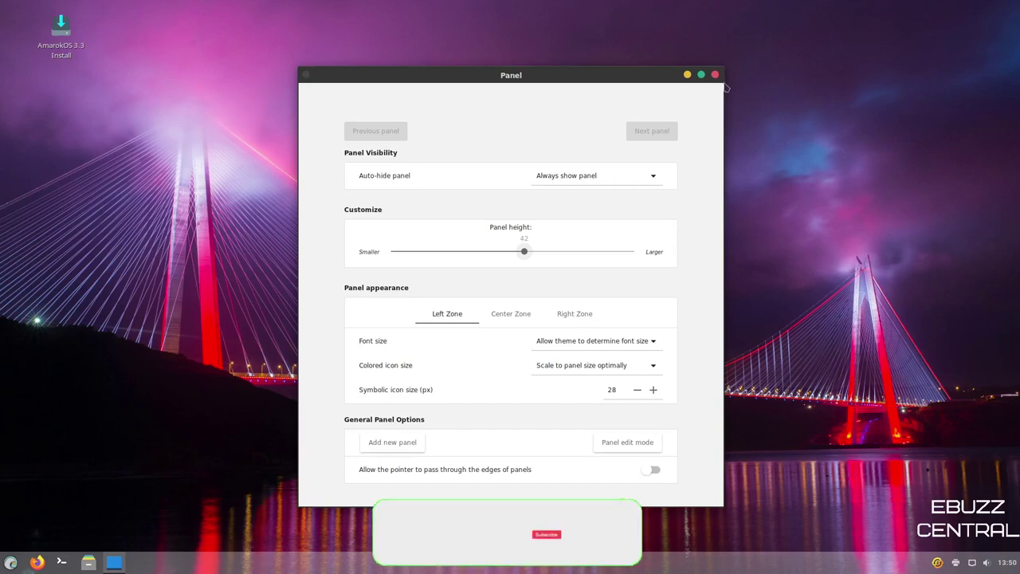
key("alt+F4")
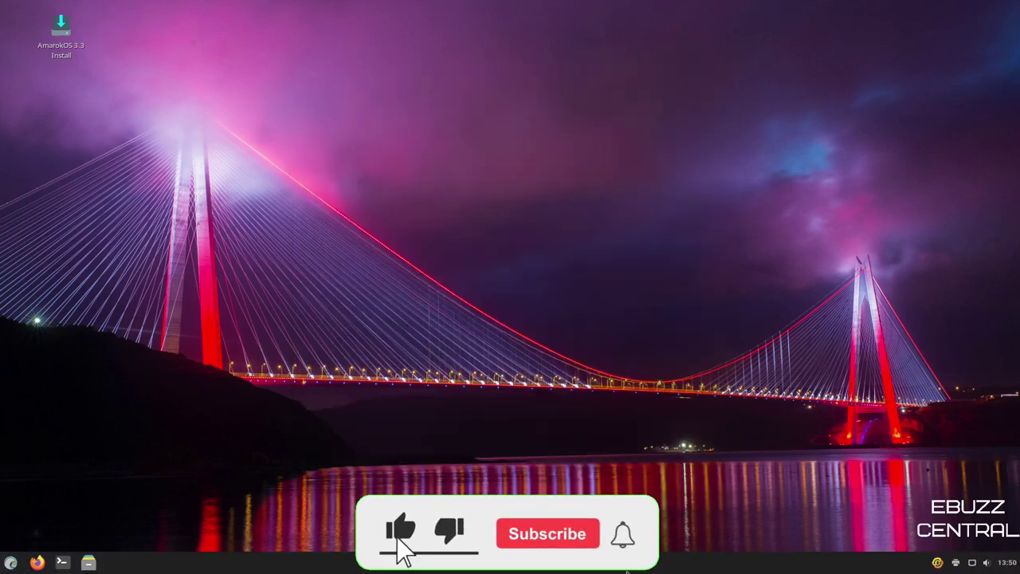
- Open the Applets window from the panel and look through the list of installed applets
right_click(634, 567)
left_click(616, 440)
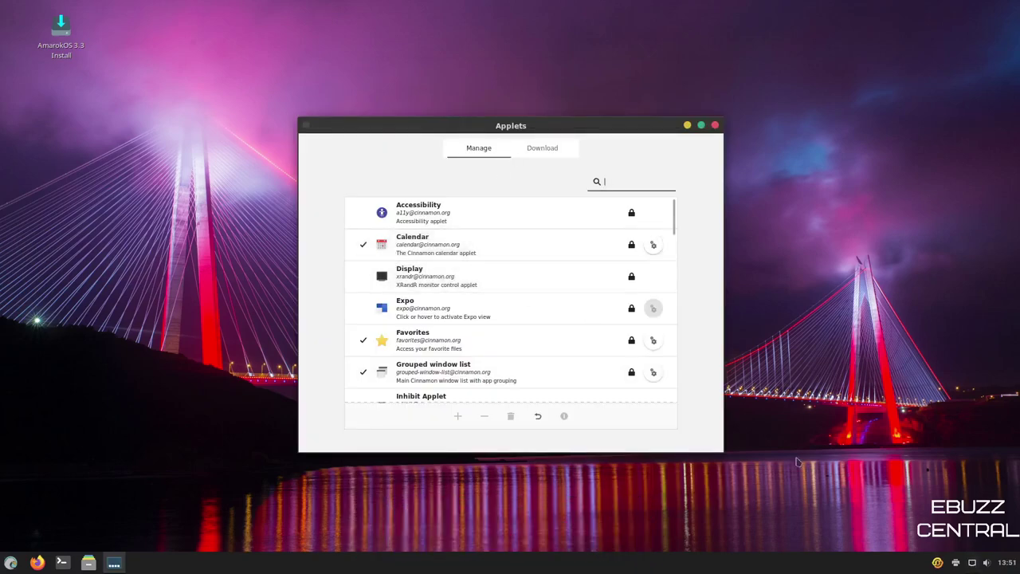
scroll(558, 316, "down", 7)
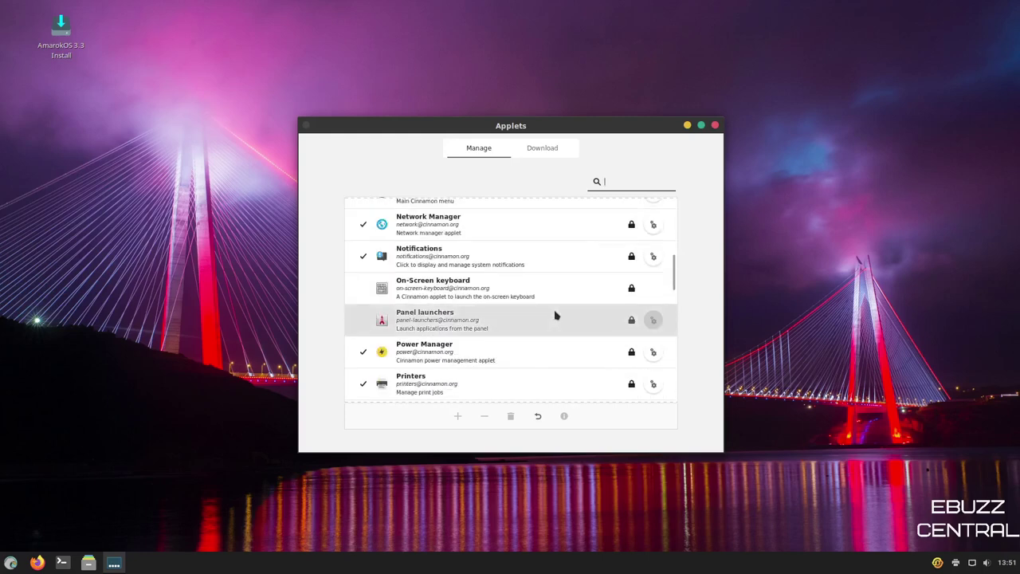
scroll(555, 316, "down", 12)
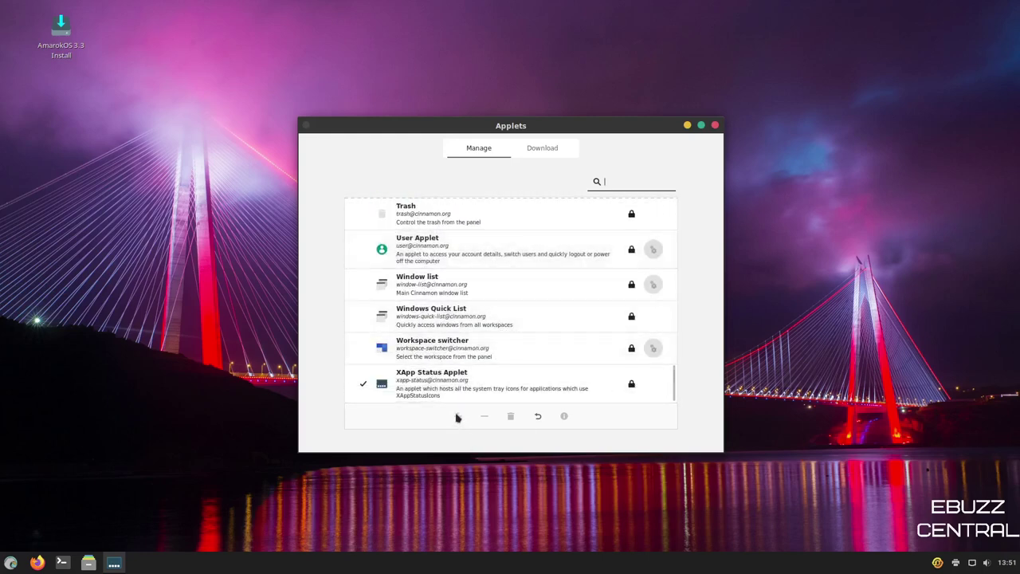
scroll(521, 303, "up", 6)
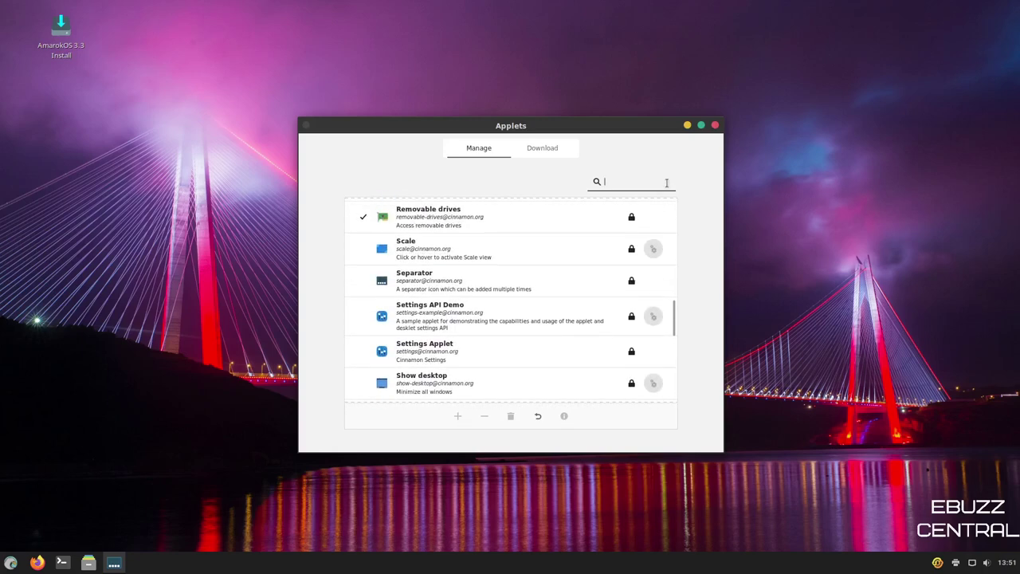
scroll(521, 318, "up", 10)
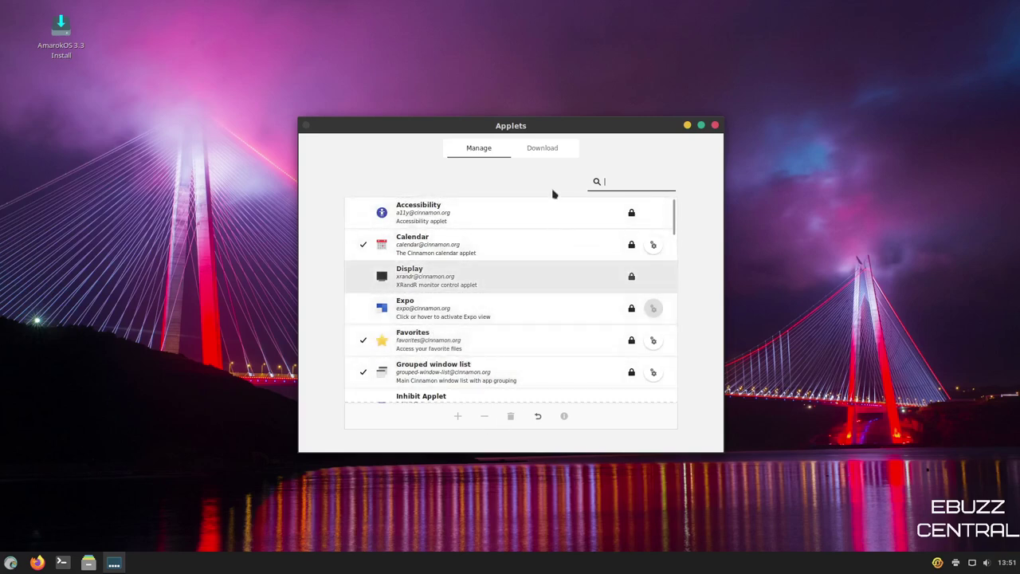
- Browse the applets available for download and close the Applets window
left_click(546, 153)
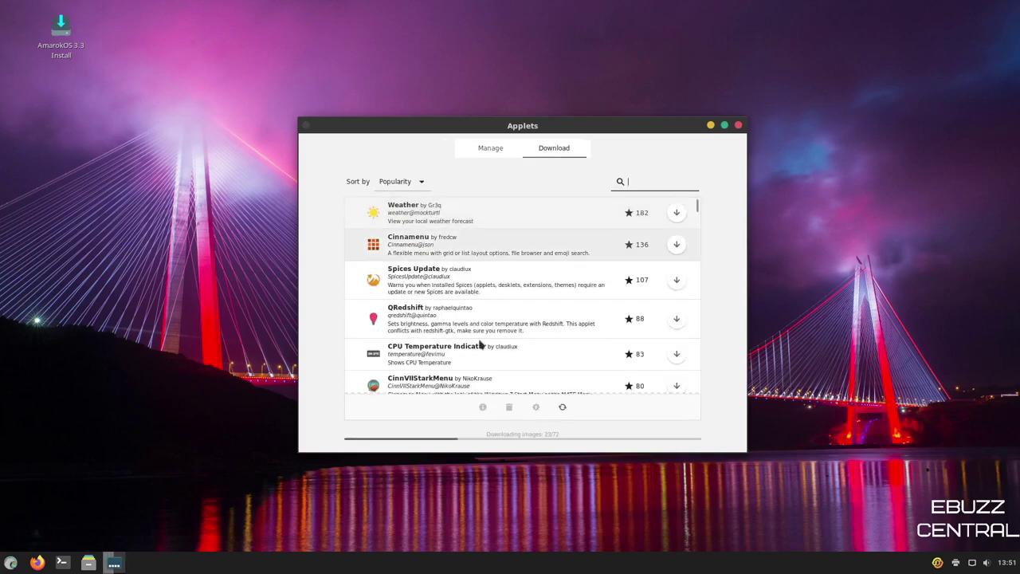
scroll(510, 331, "down", 5)
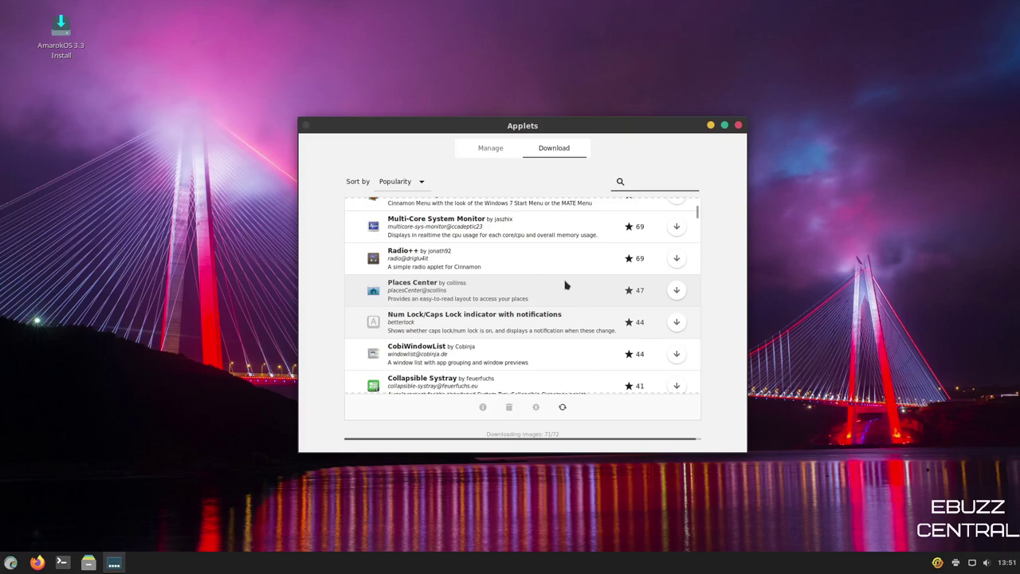
scroll(606, 316, "down", 1)
scroll(601, 316, "up", 1)
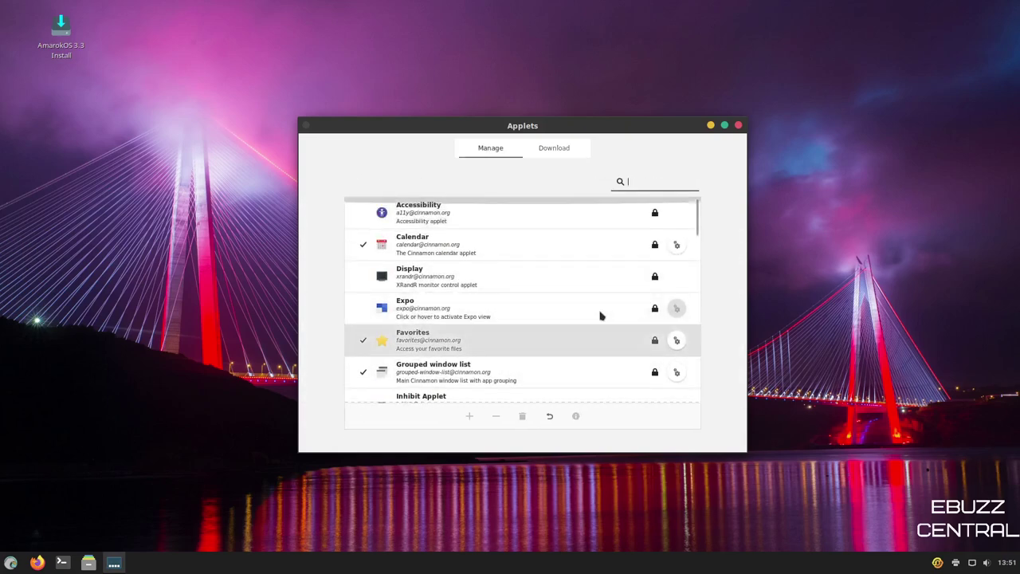
left_click(739, 126)
- Open System Settings from the panel and maximize its window
right_click(510, 568)
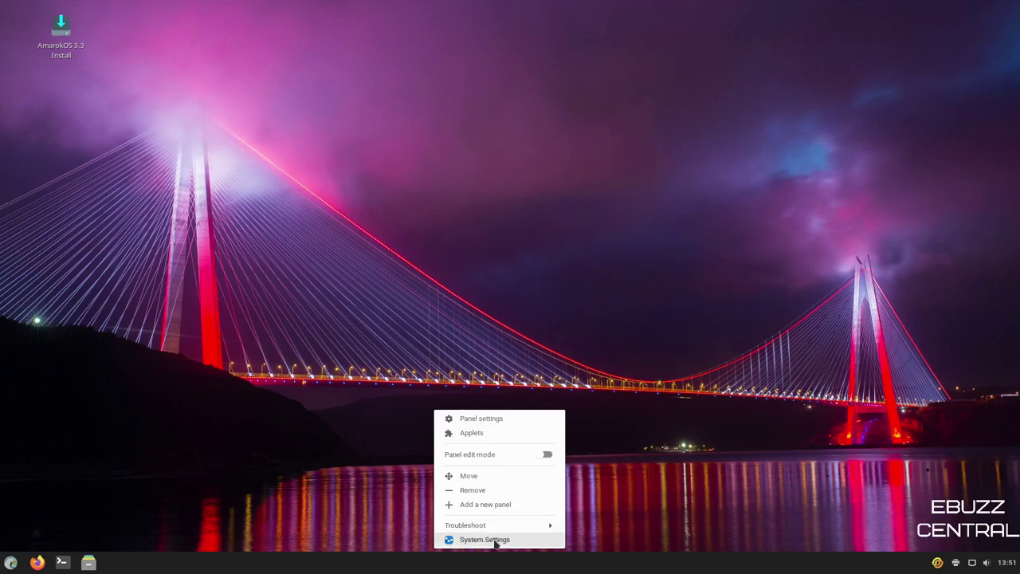
left_click(485, 540)
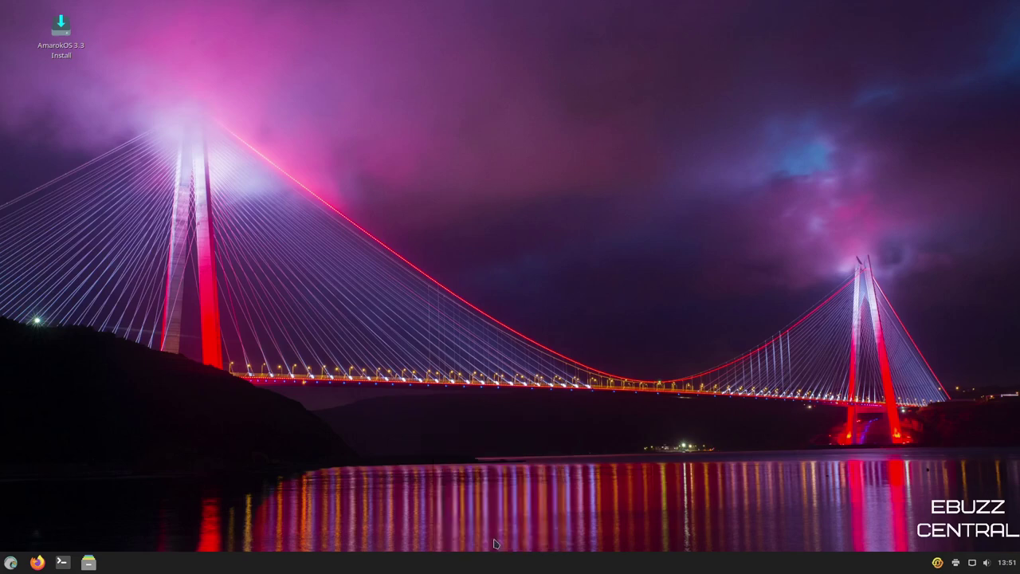
left_click(705, 66)
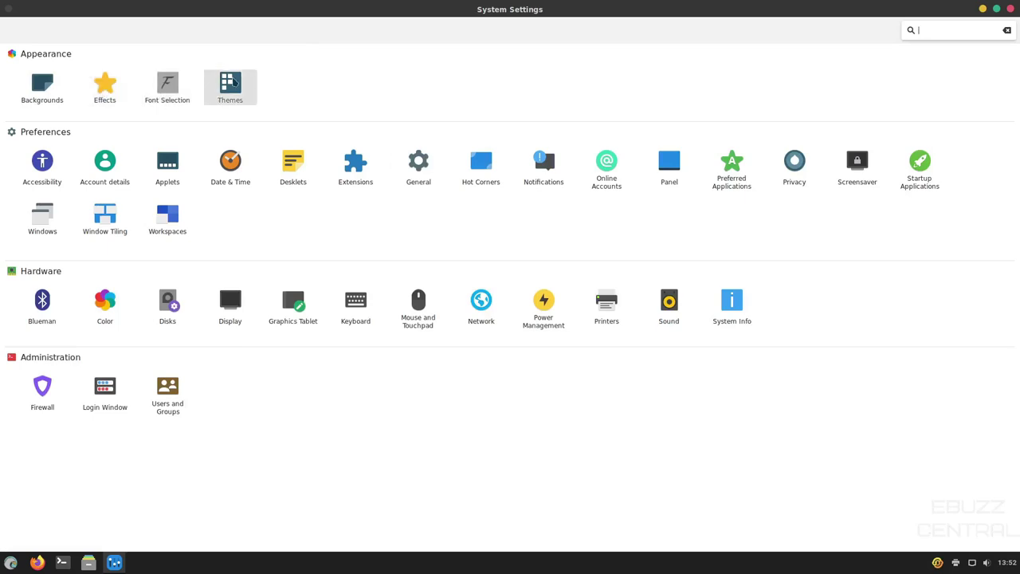
- Open the Themes settings and view the available window border and icon themes without changing them
left_click(230, 86)
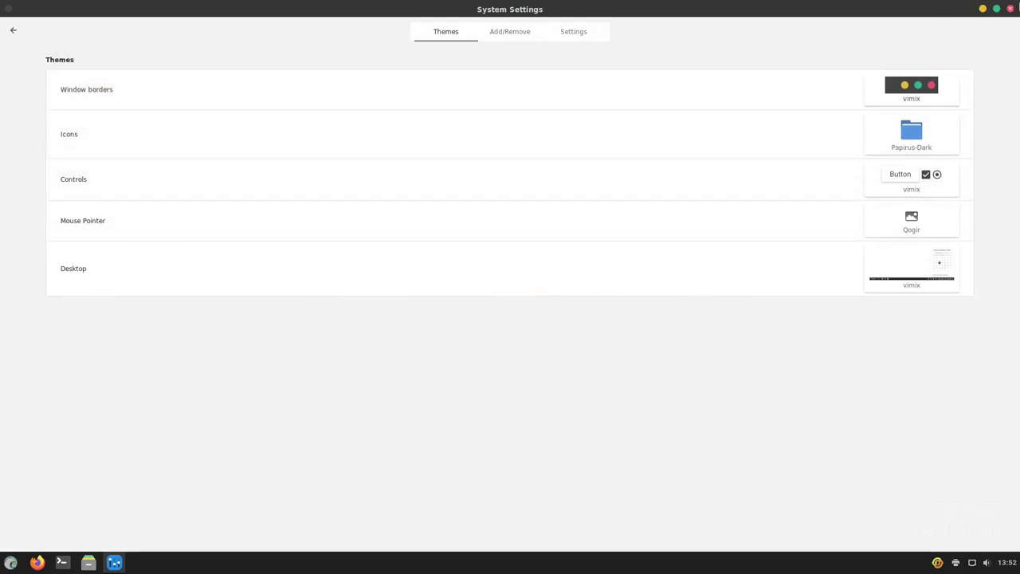
left_click(910, 96)
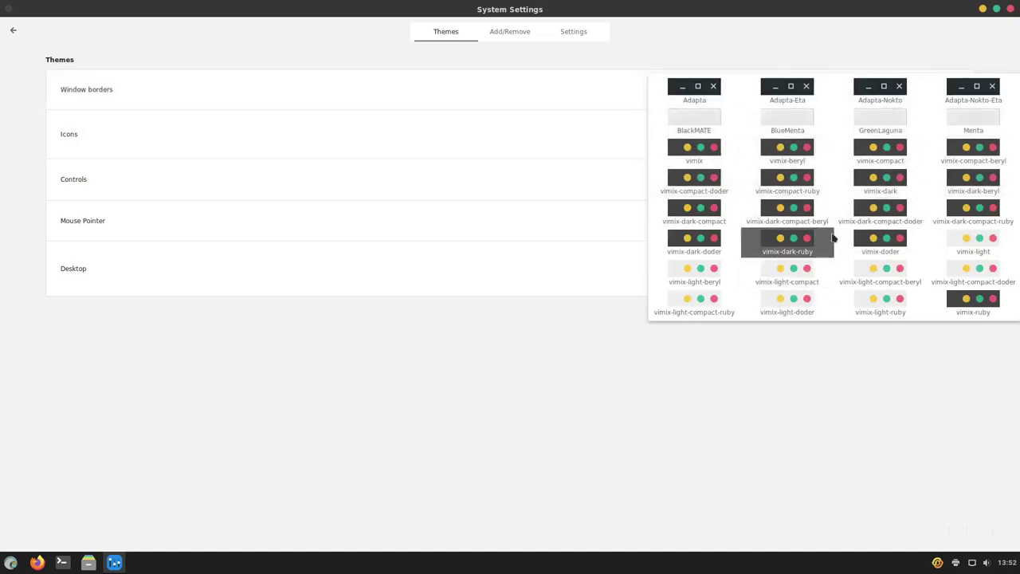
left_click(850, 383)
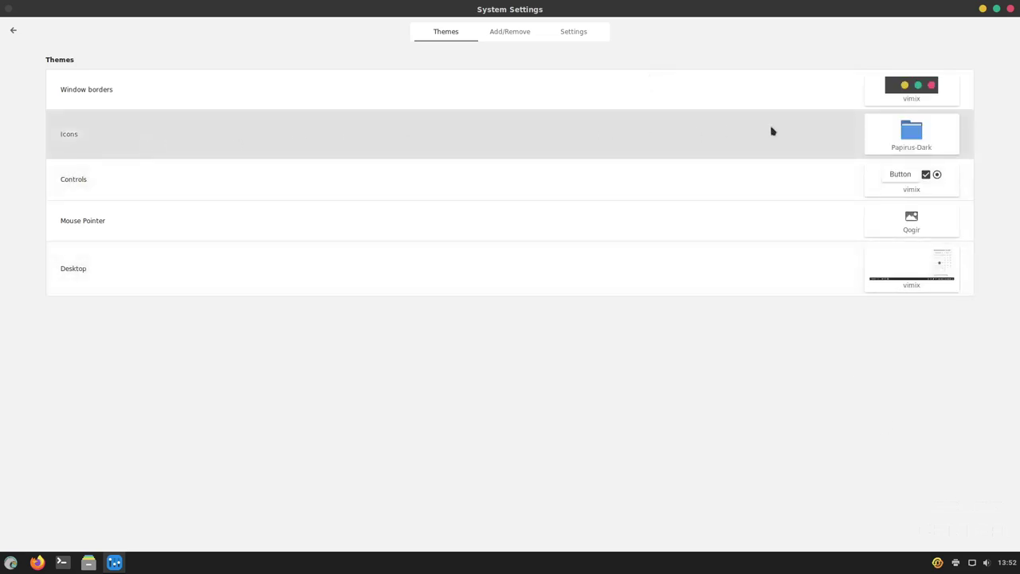
left_click(914, 136)
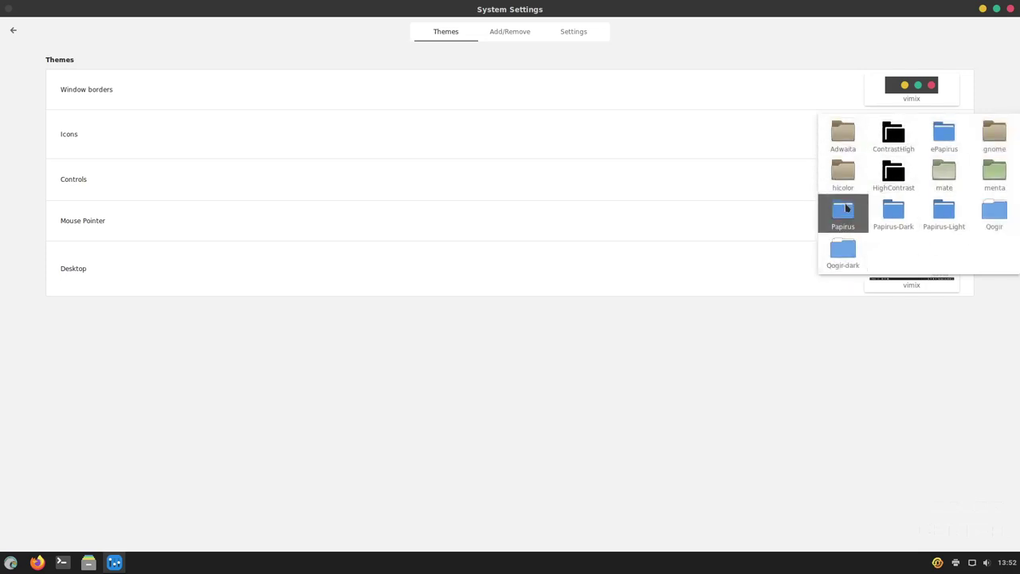
left_click(840, 408)
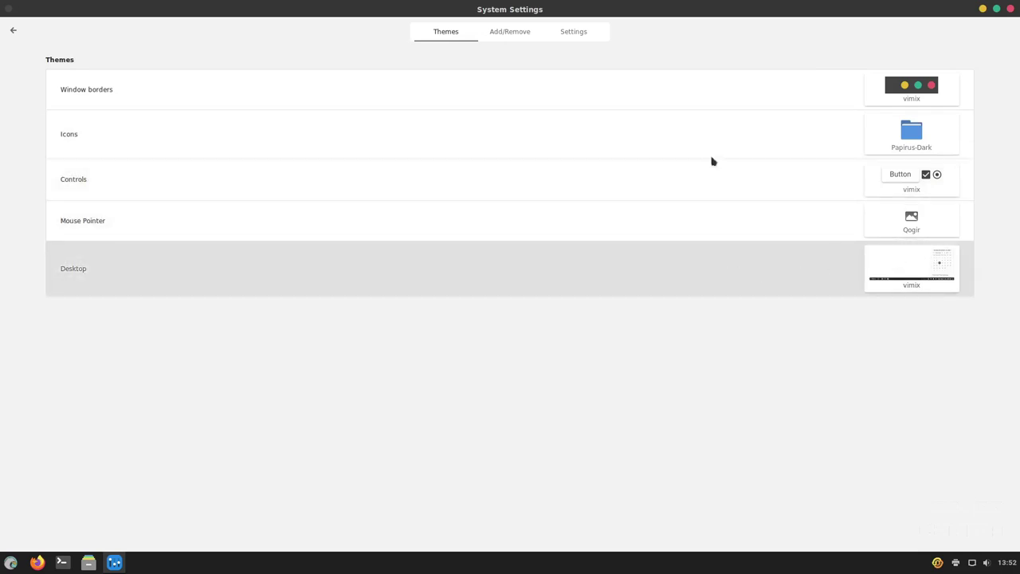
- Browse the list of Cinnamon themes available for download, sorted by popularity
left_click(510, 32)
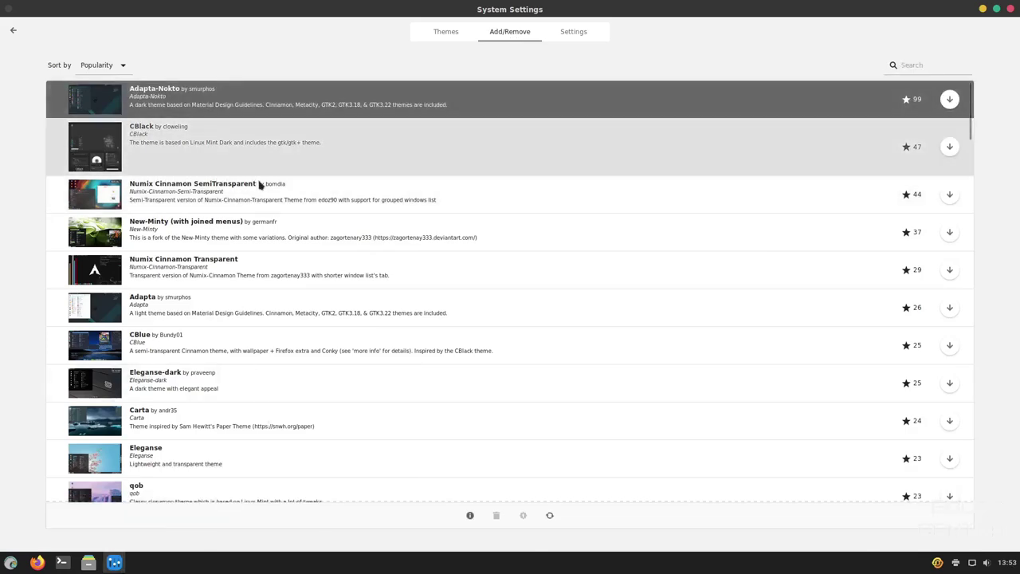
scroll(298, 269, "down", 10)
scroll(203, 204, "down", 5)
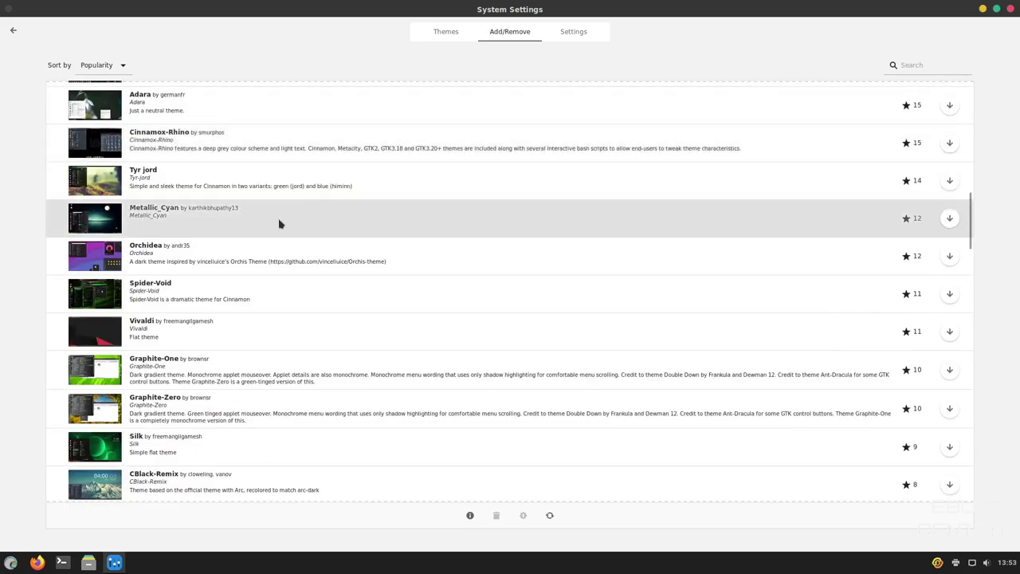
scroll(145, 271, "down", 10)
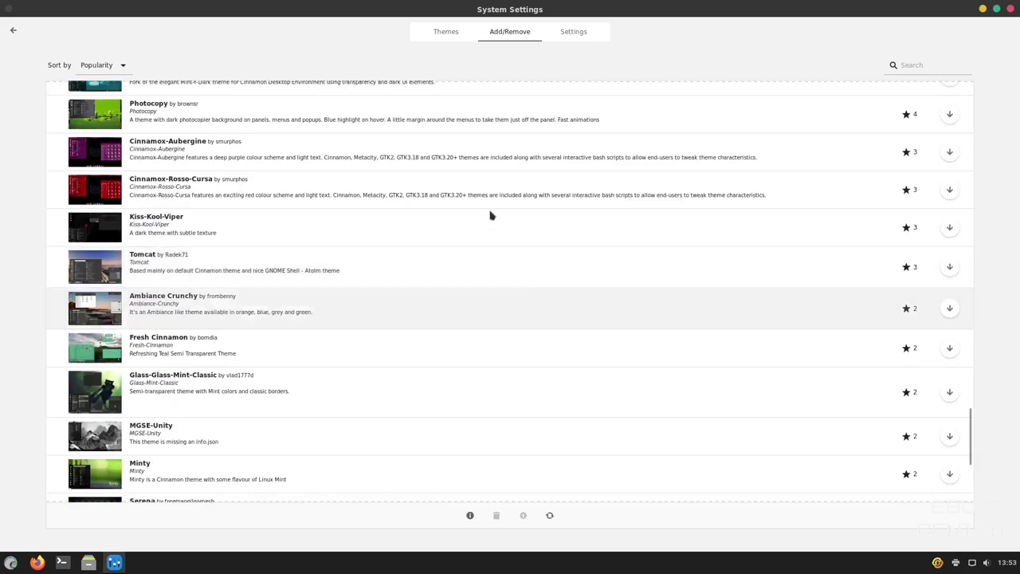
scroll(489, 215, "up", 10)
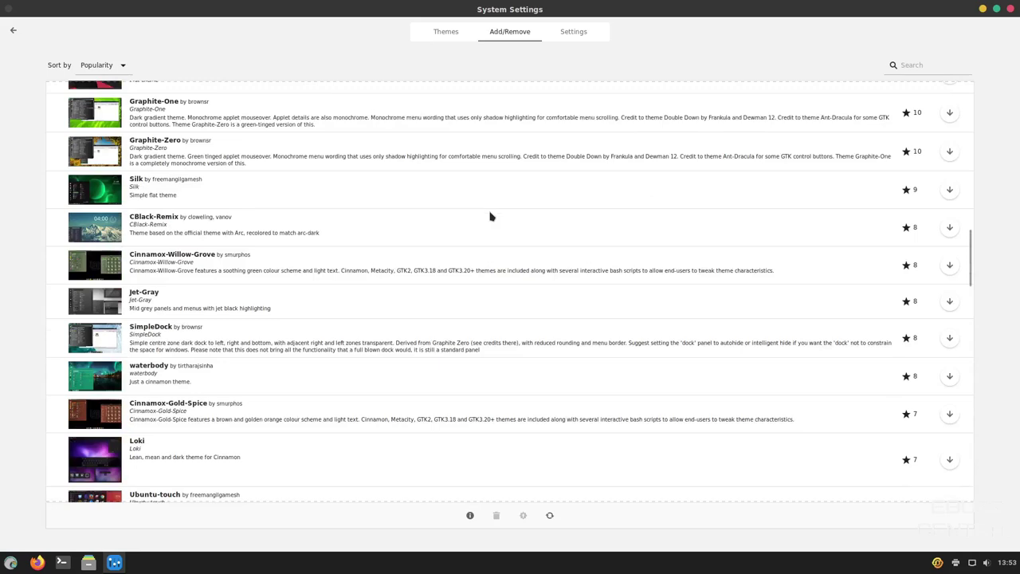
- Return from the downloadable themes to the installed ones and view the available window border styles without choosing another
scroll(490, 216, "up", 15)
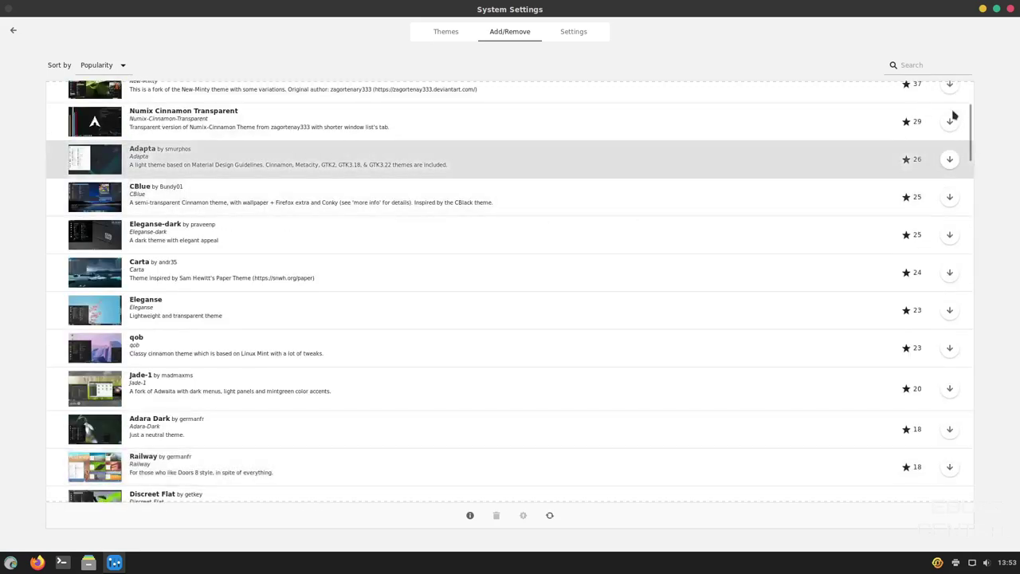
left_click(440, 36)
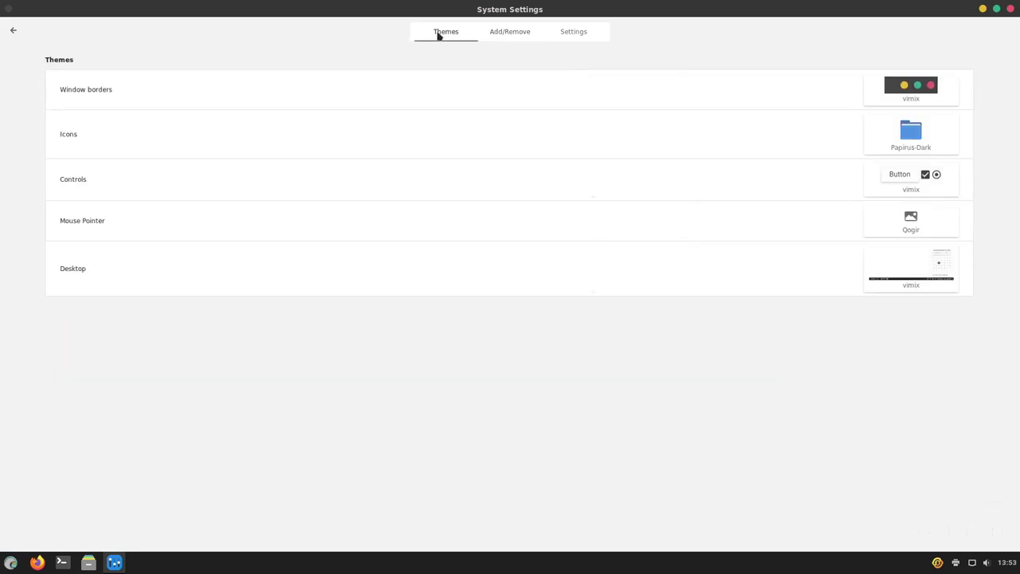
left_click(913, 94)
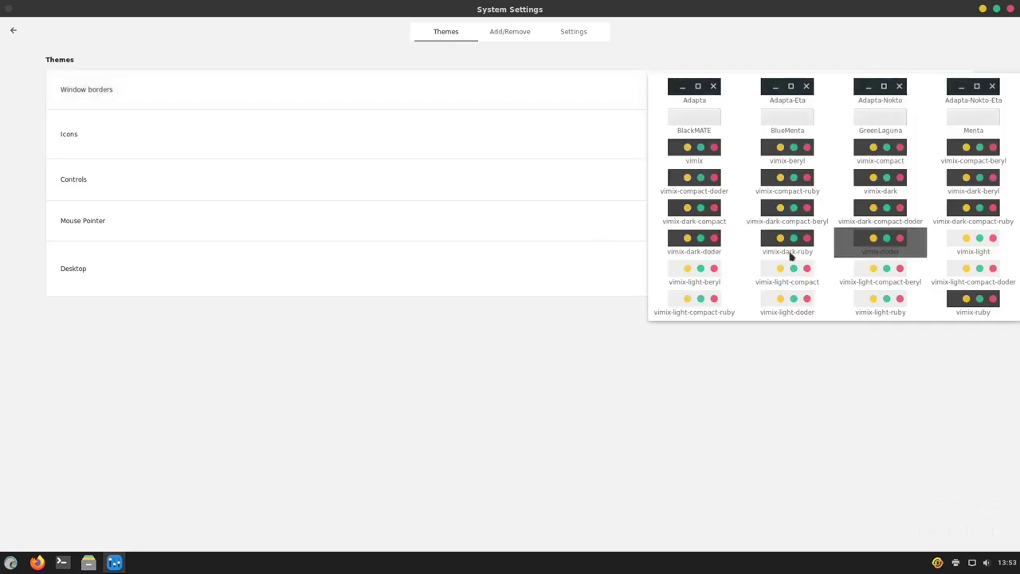
left_click(806, 401)
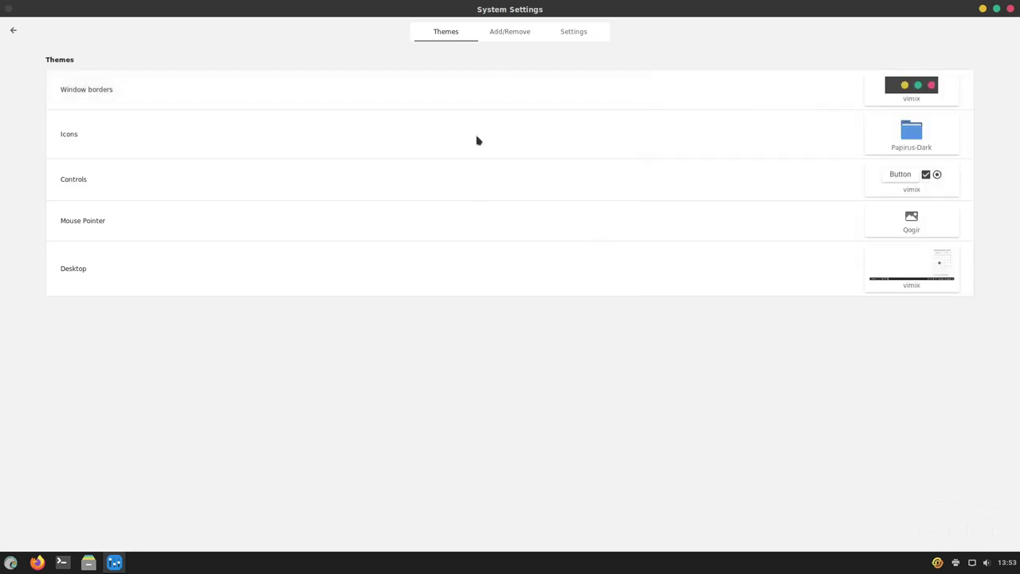
- Review the miscellaneous and scrollbar behavior options for themes, then restore the System Settings window's size and close it
left_click(576, 36)
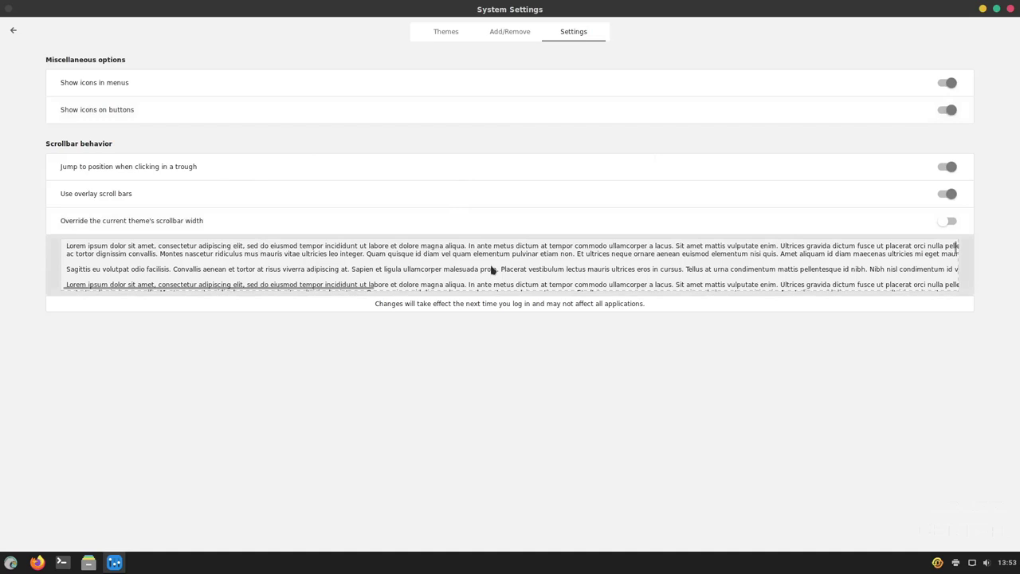
scroll(490, 262, "down", 5)
left_click(996, 9)
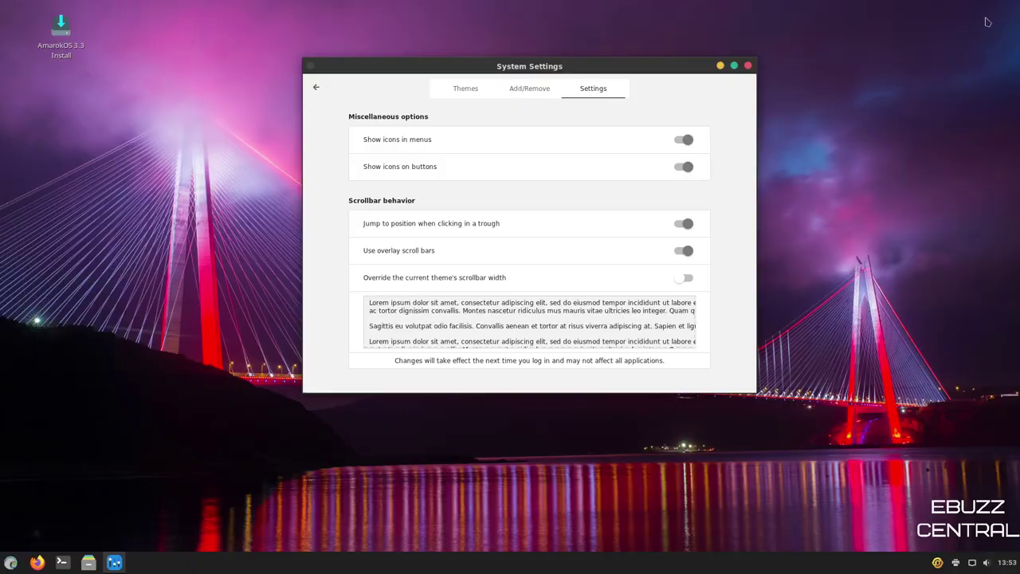
left_click(748, 66)
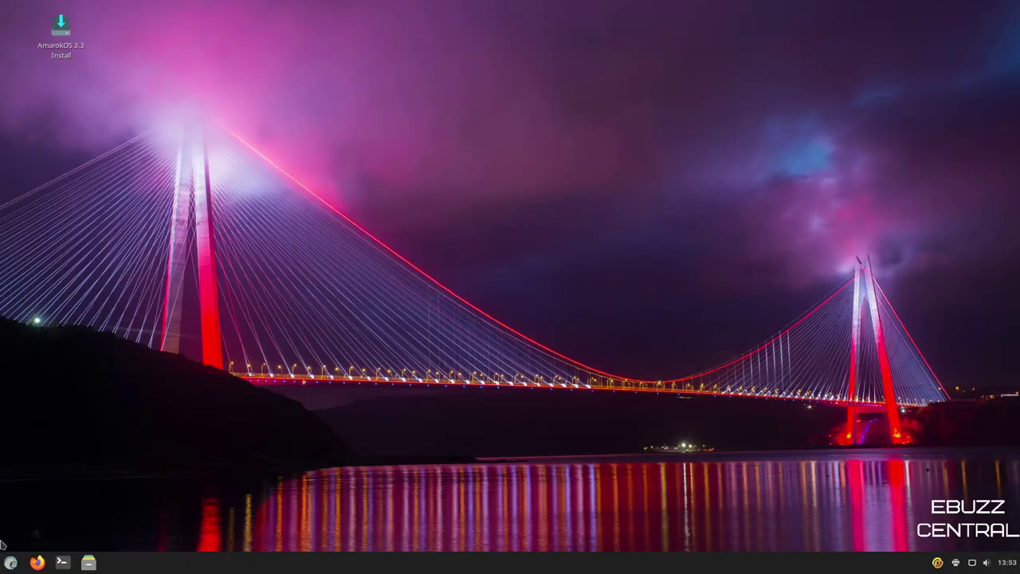
- Open a maximized Terminal and run htop to examine memory and processor usage
left_click(64, 563)
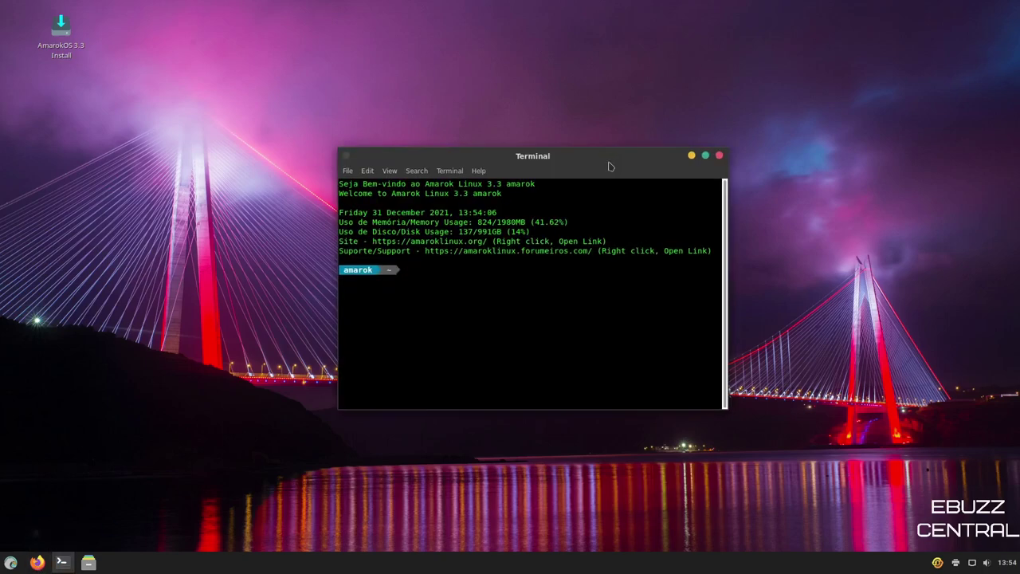
left_click(706, 156)
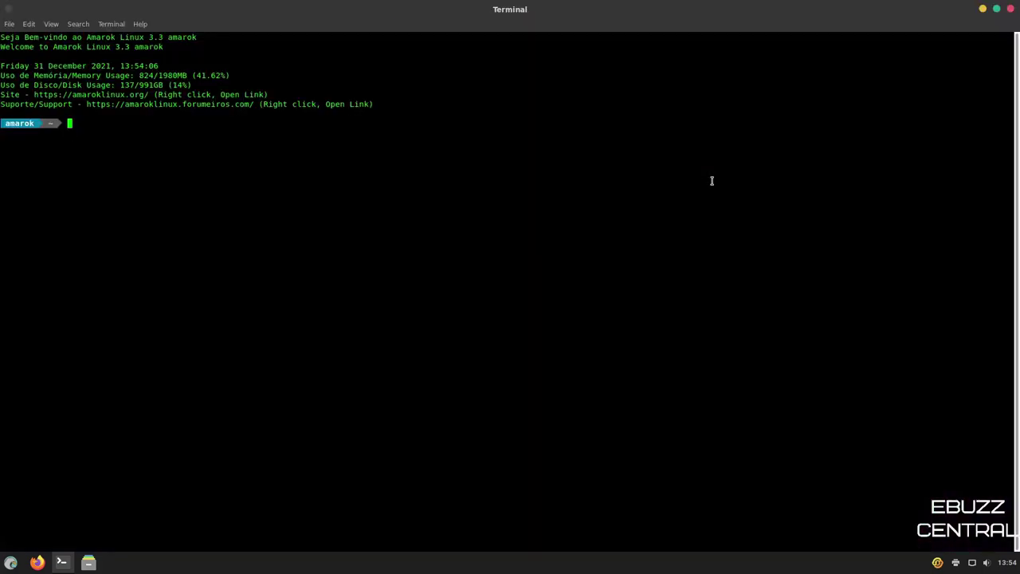
type("htop")
key("Return")
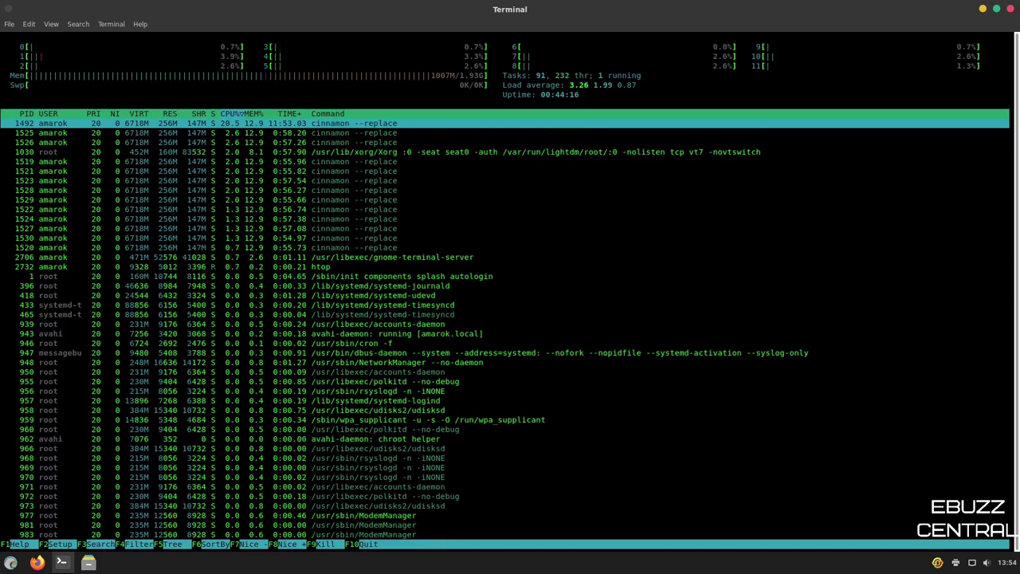
- Restore the Terminal window to its smaller size, move it slightly up the desktop and close it
left_click(996, 10)
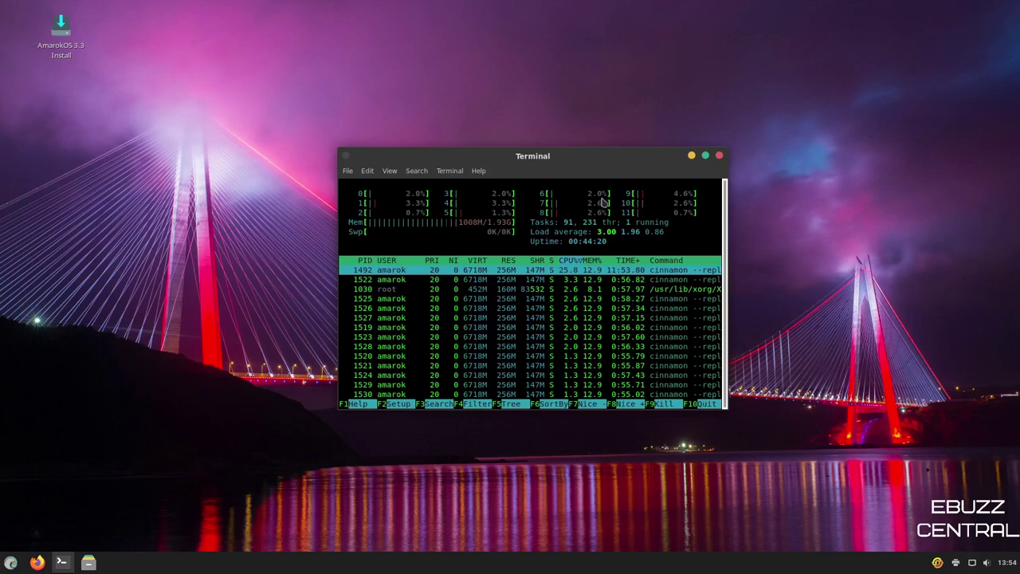
left_click_drag(574, 160, 559, 123)
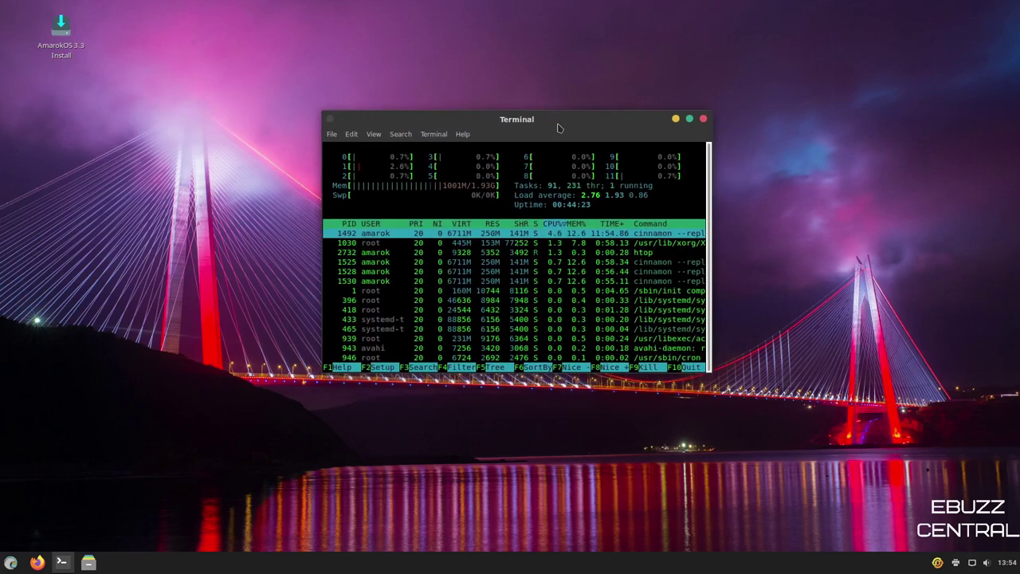
left_click(702, 118)
- Open the file manager in a maximized window, view its About information and dismiss the dialog
left_click(89, 564)
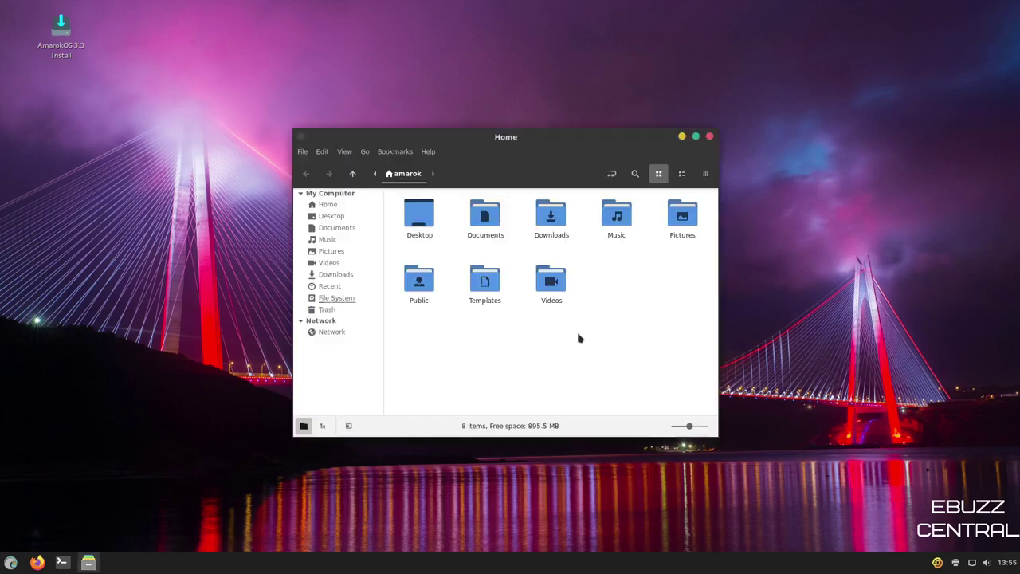
left_click(695, 137)
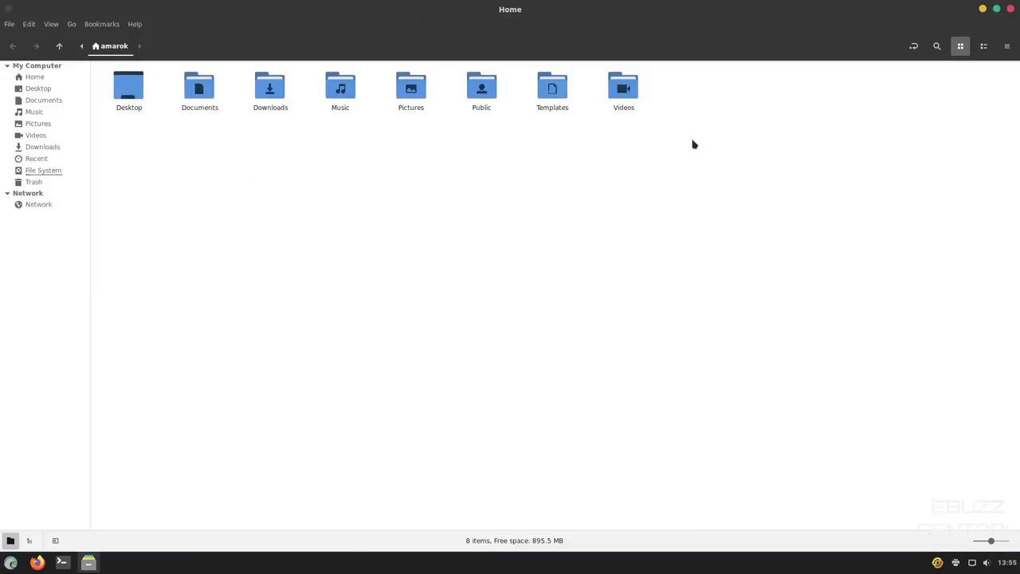
left_click(135, 24)
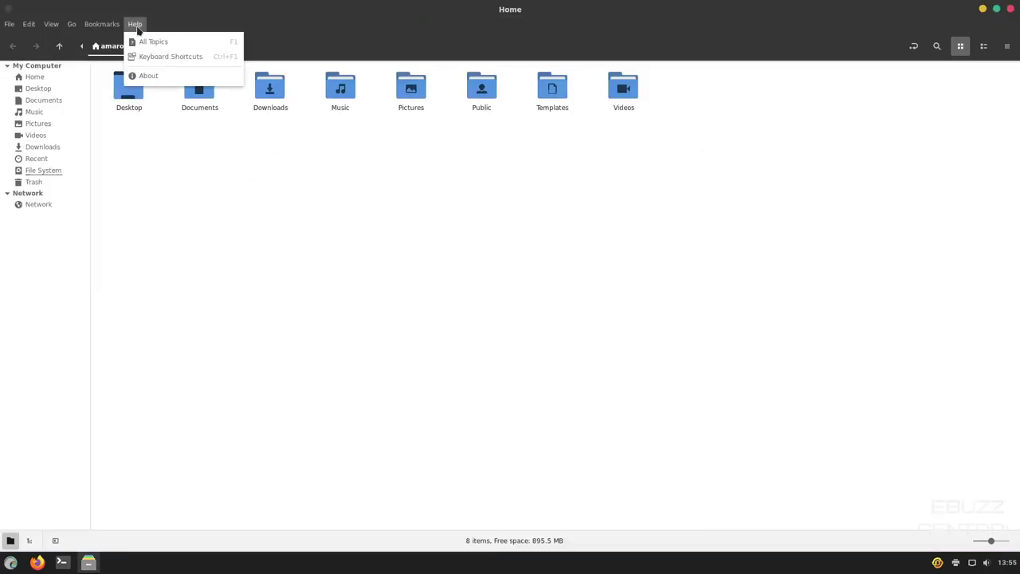
left_click(147, 76)
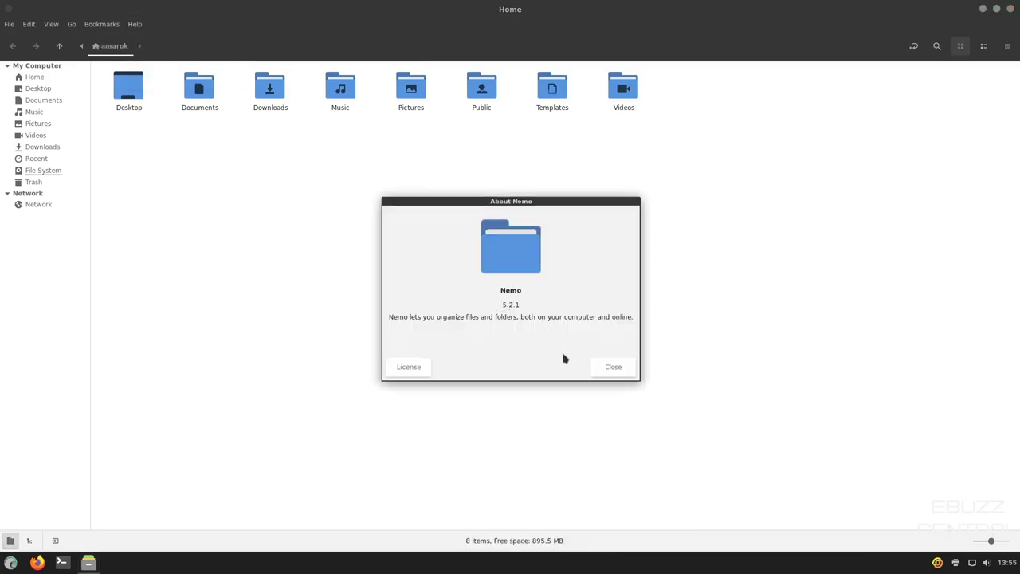
left_click(604, 369)
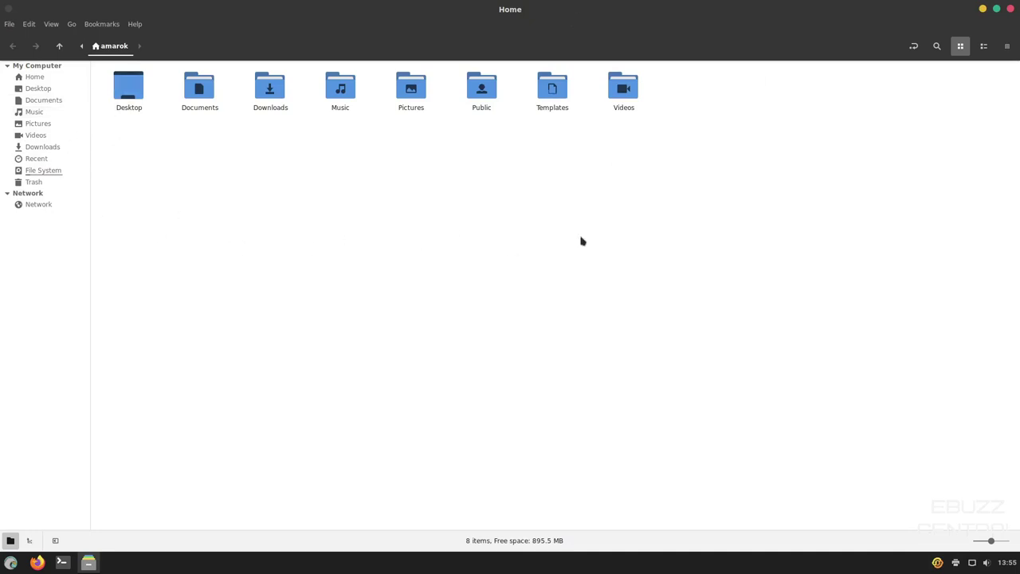
- Look through the file manager's File, View and Bookmarks commands without choosing any
left_click(9, 24)
mouse_move(52, 25)
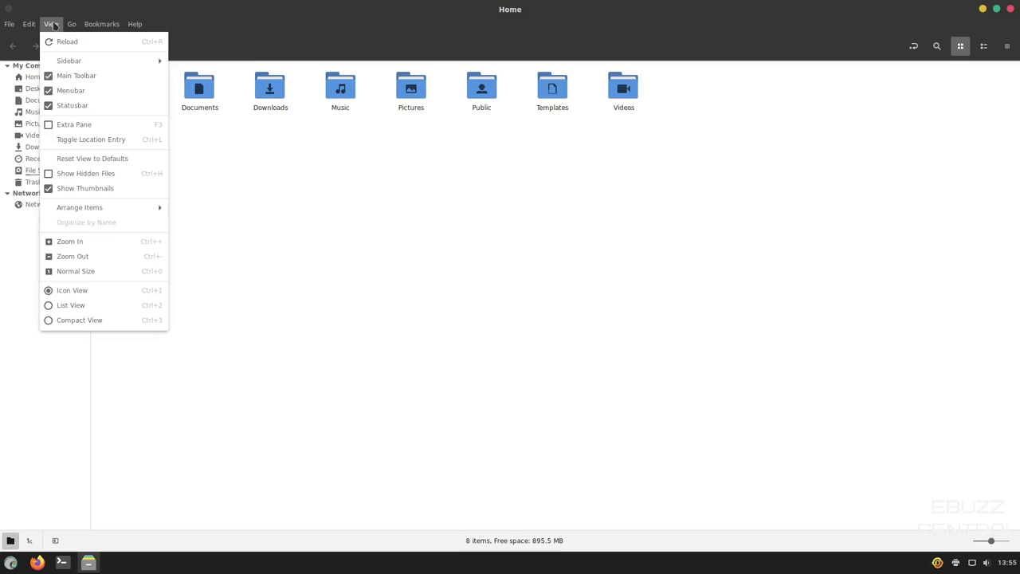
mouse_move(98, 24)
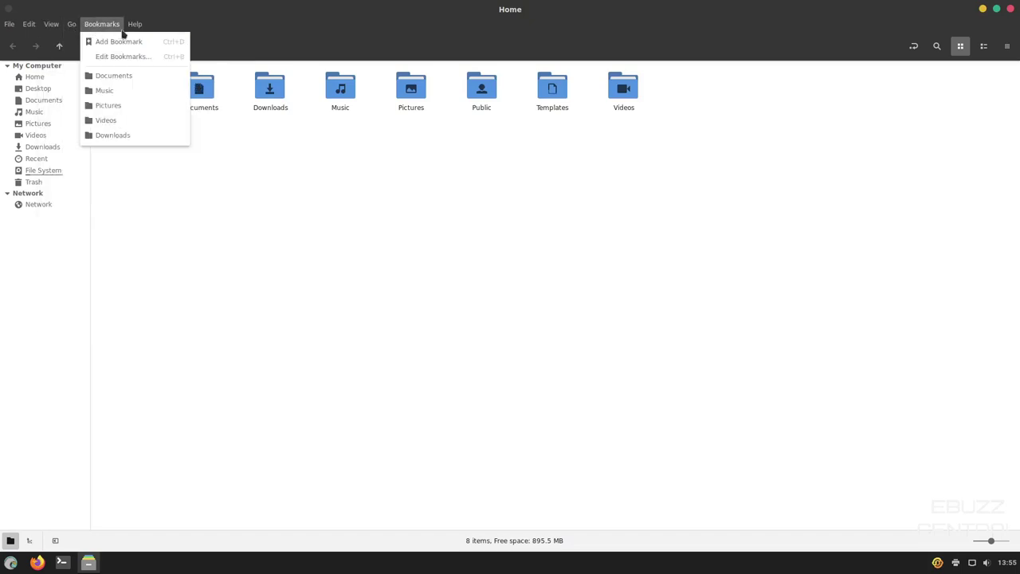
left_click(482, 346)
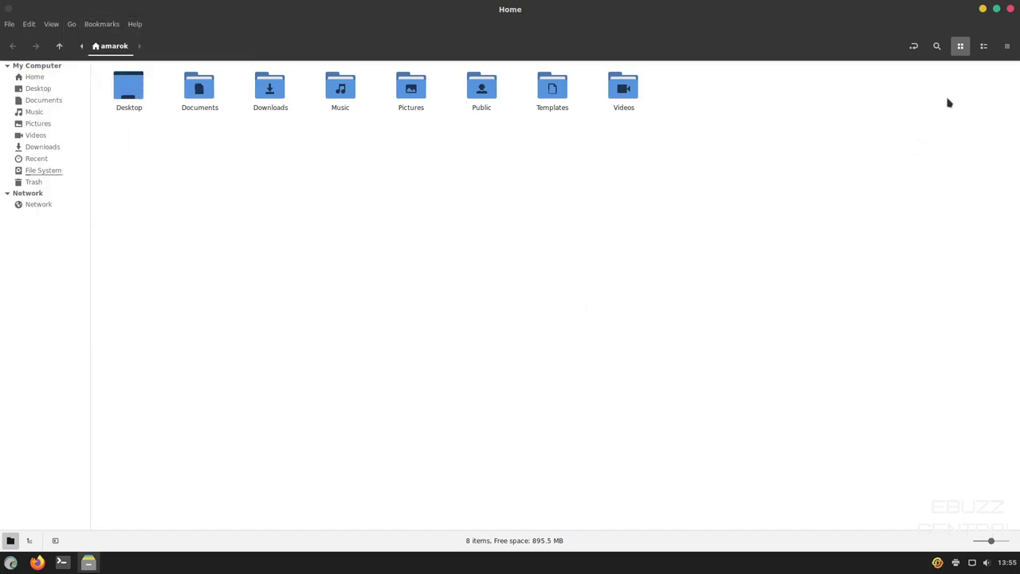
- Display the home folder in list view and compact view, show the file search fields, and close the file manager
left_click(985, 50)
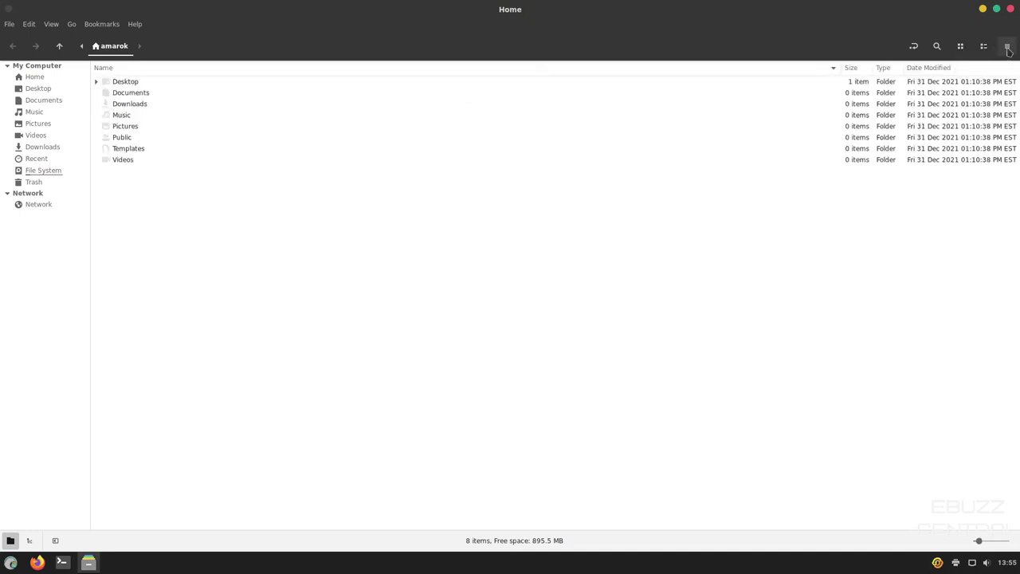
left_click(1008, 49)
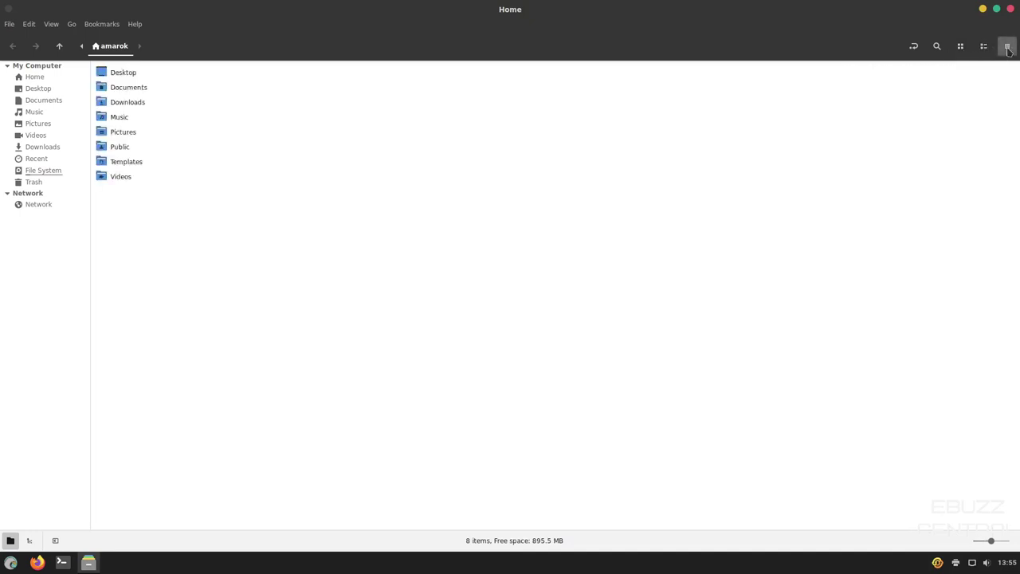
left_click(936, 47)
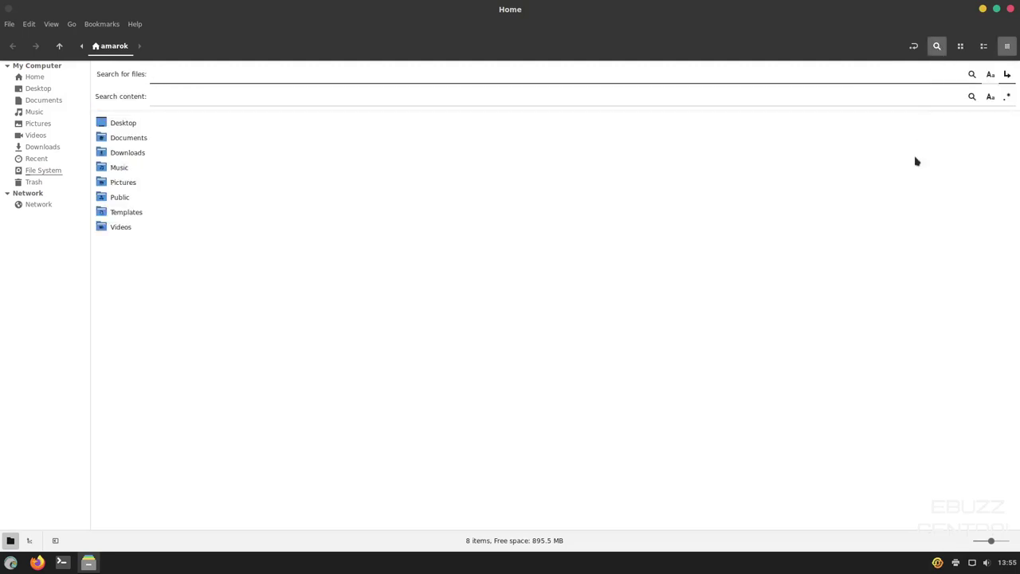
left_click(1009, 9)
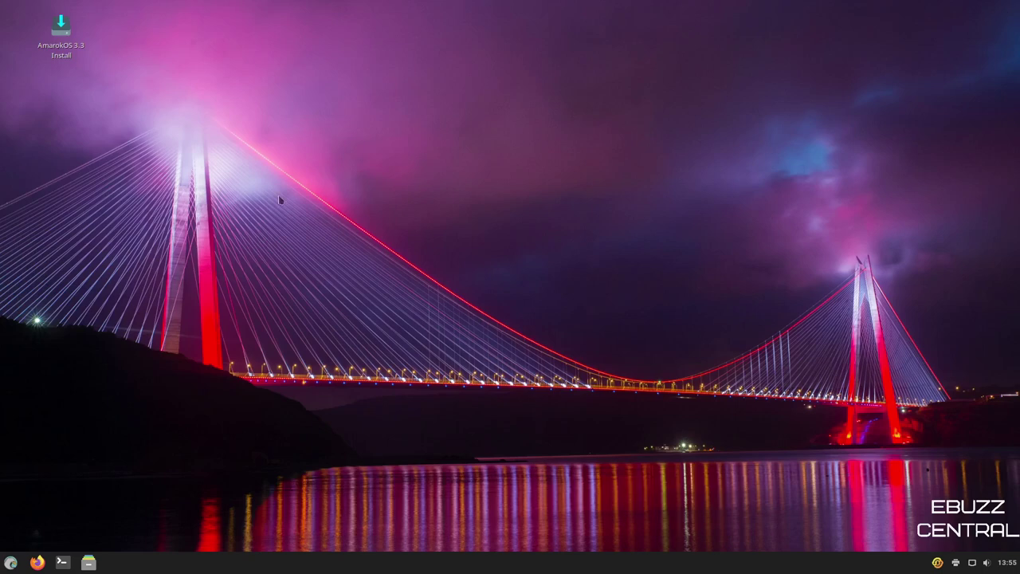
- Browse the installed applications by category: Accessories, Games, Graphics, Internet, Office, and Sound & Video
left_click(11, 562)
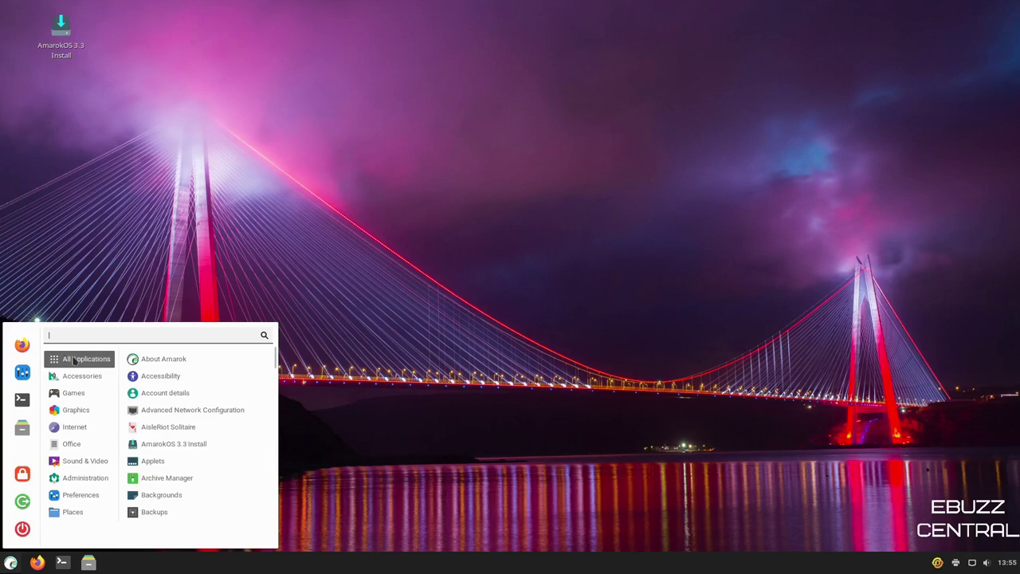
left_click(78, 379)
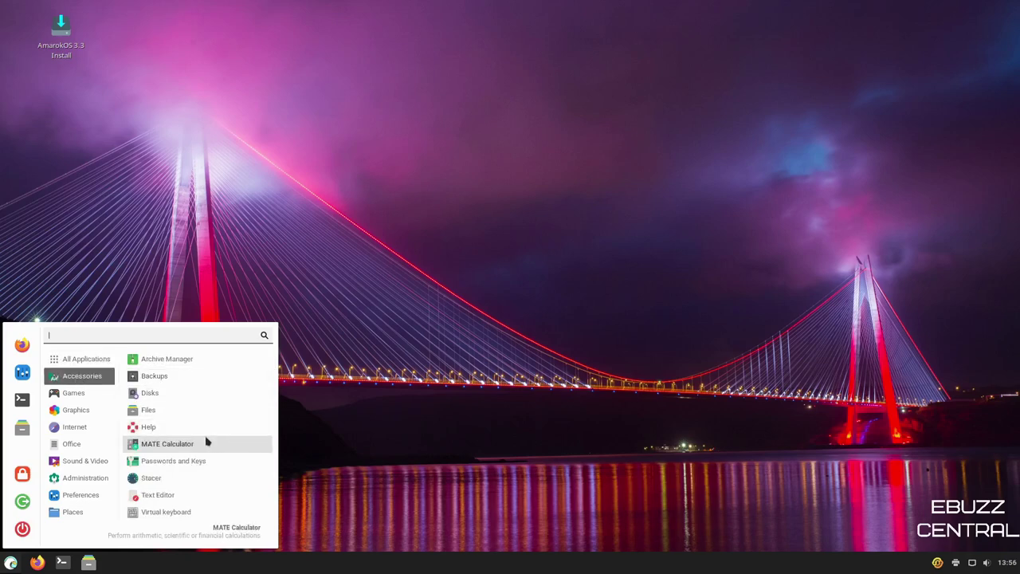
left_click(97, 426)
left_click(84, 397)
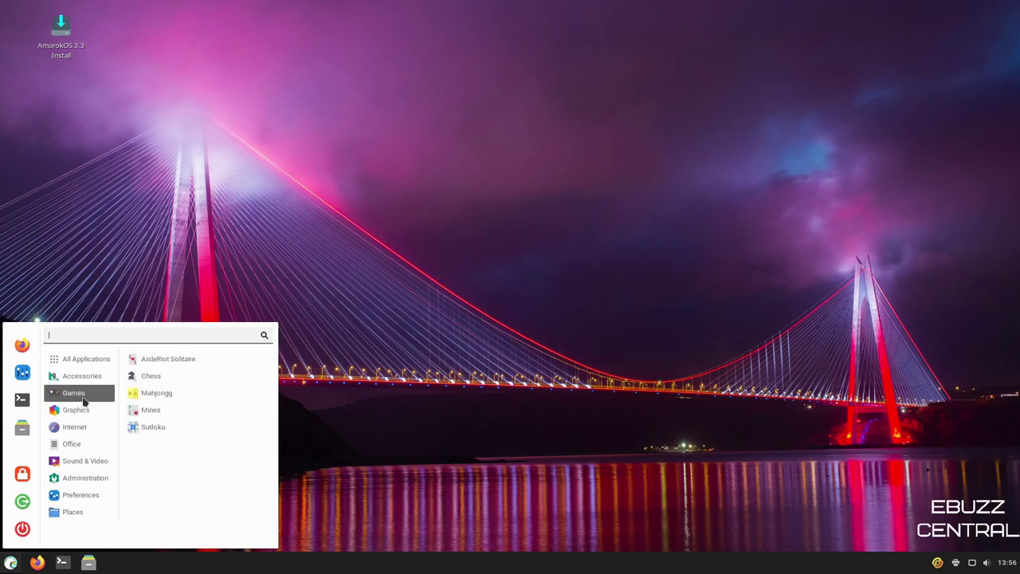
left_click(83, 412)
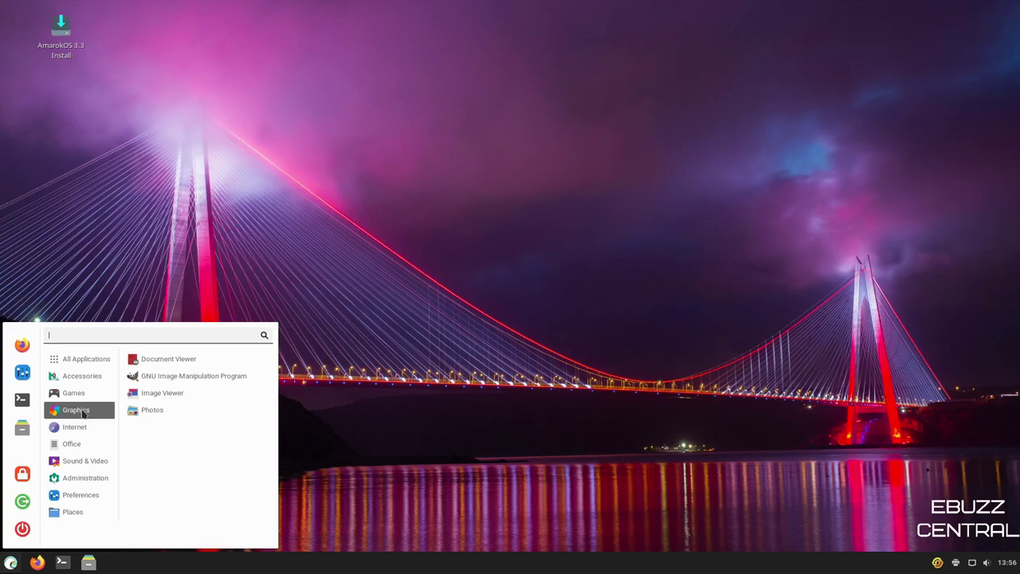
left_click(79, 424)
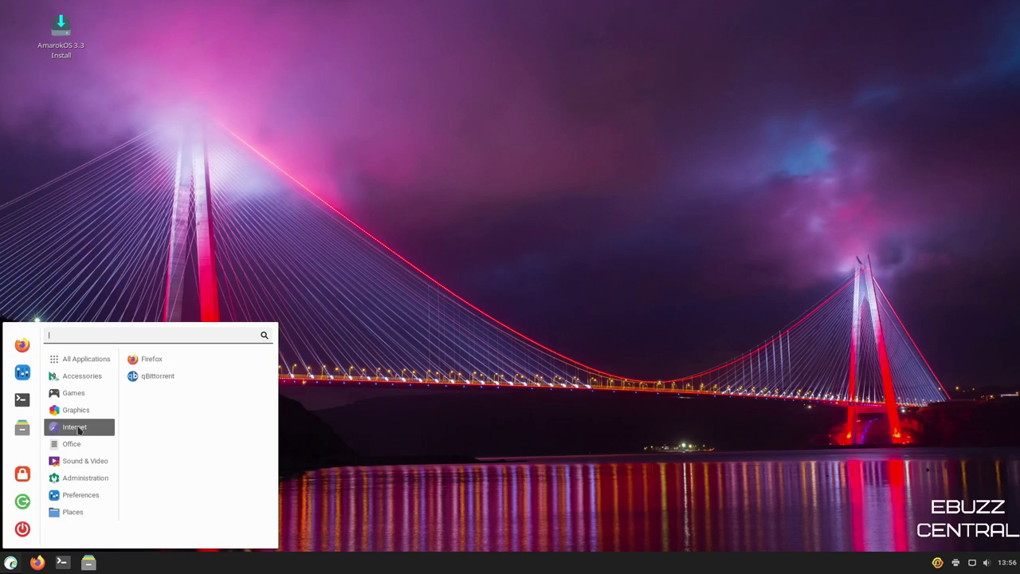
left_click(78, 445)
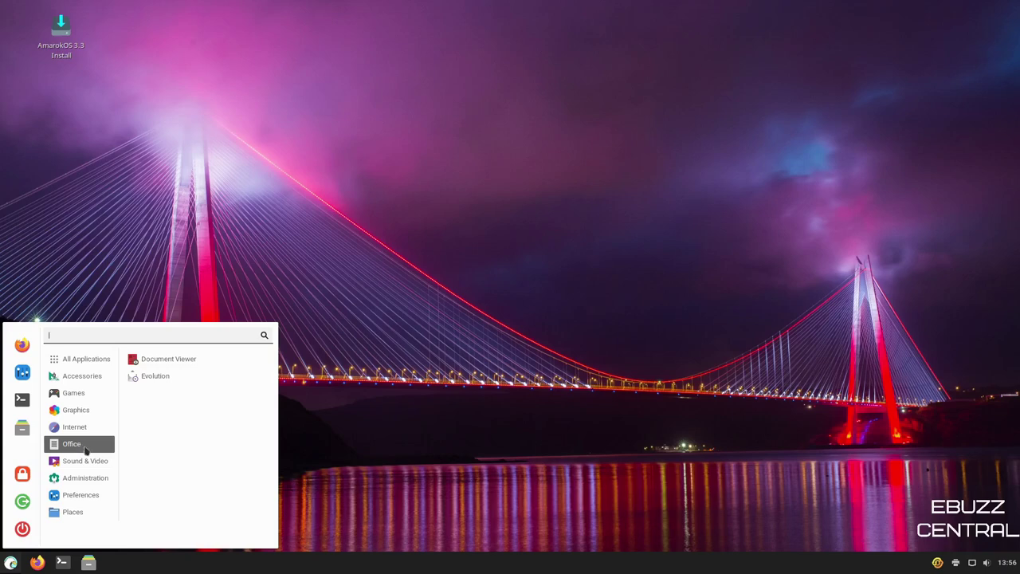
left_click(87, 461)
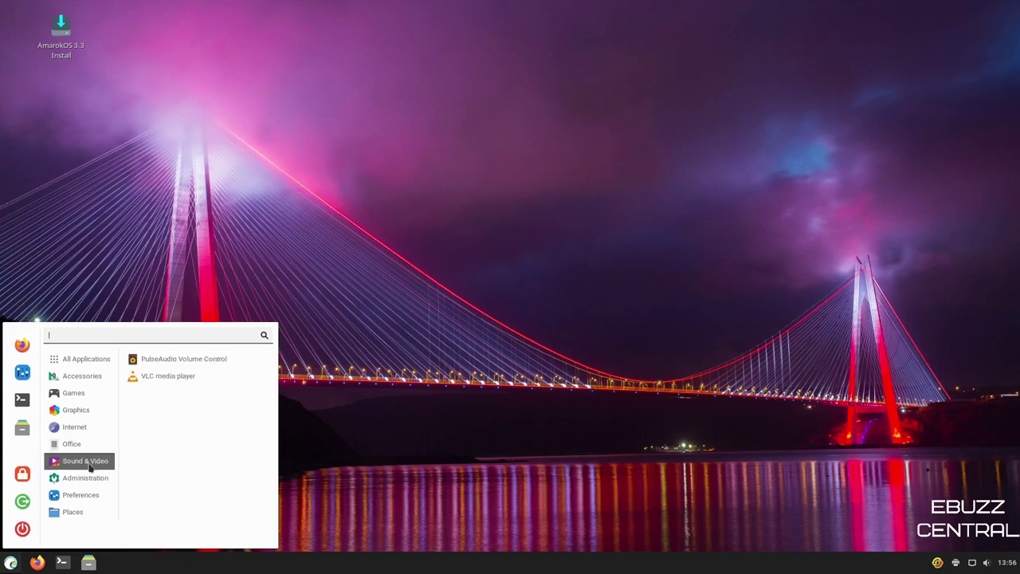
- Check for updates with the Package Updater from the Administration applications, then dismiss its message and close it
left_click(83, 478)
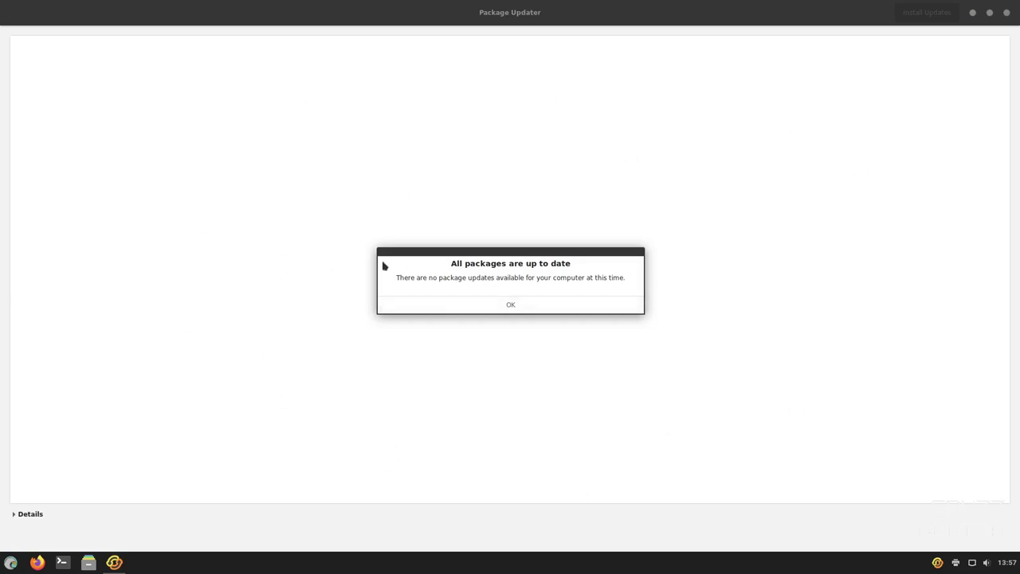
left_click(512, 306)
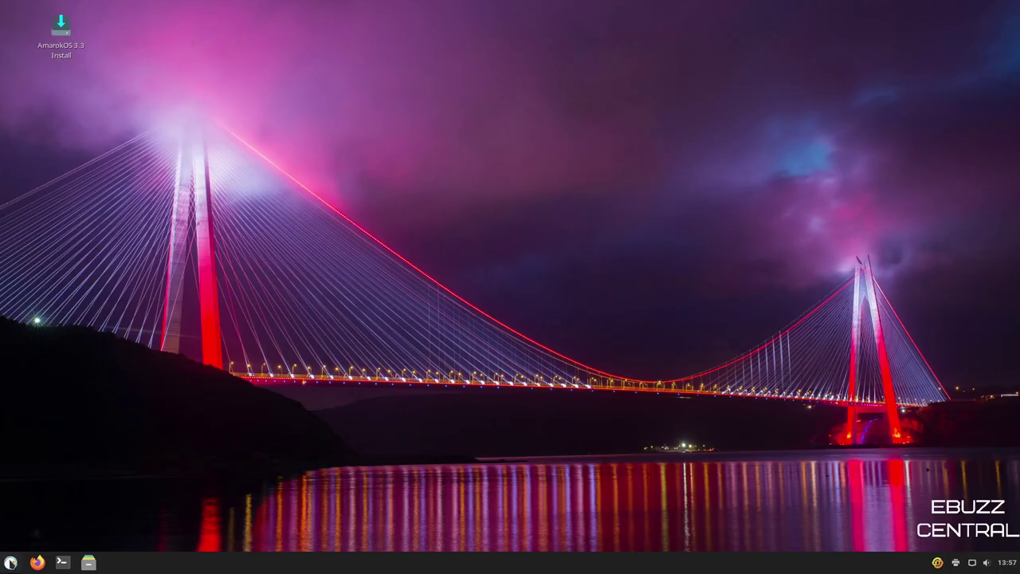
- Launch the Software Manager from the Administration applications, maximize its window, and view the Office category before returning to the main page
left_click(10, 561)
left_click(66, 478)
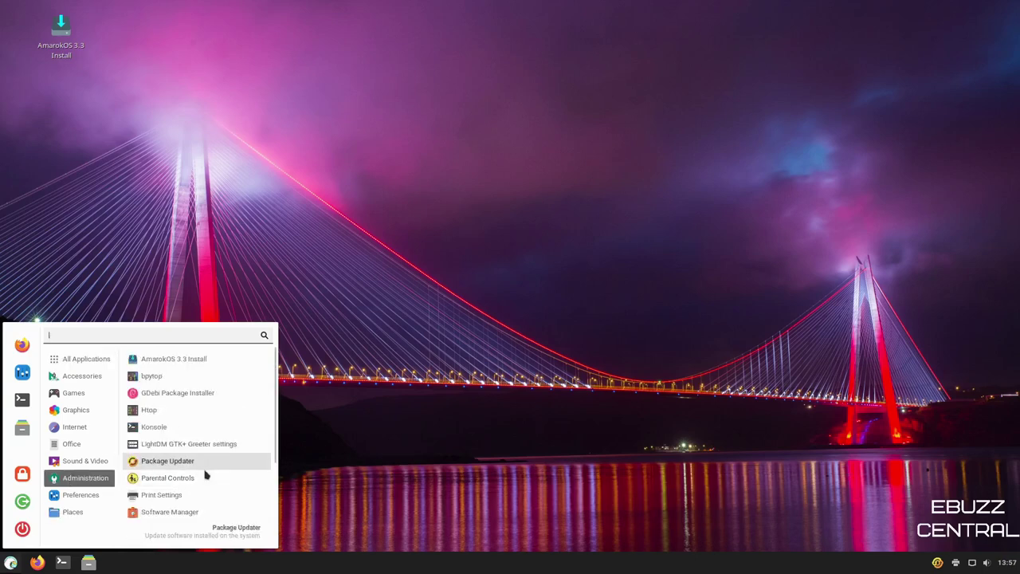
scroll(182, 516, "down", 1)
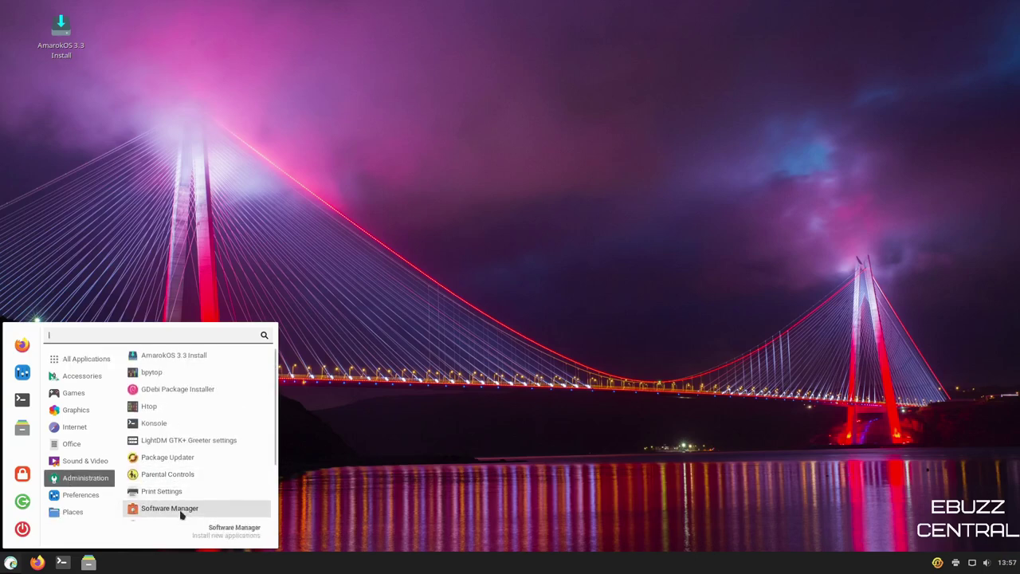
scroll(175, 513, "down", 3)
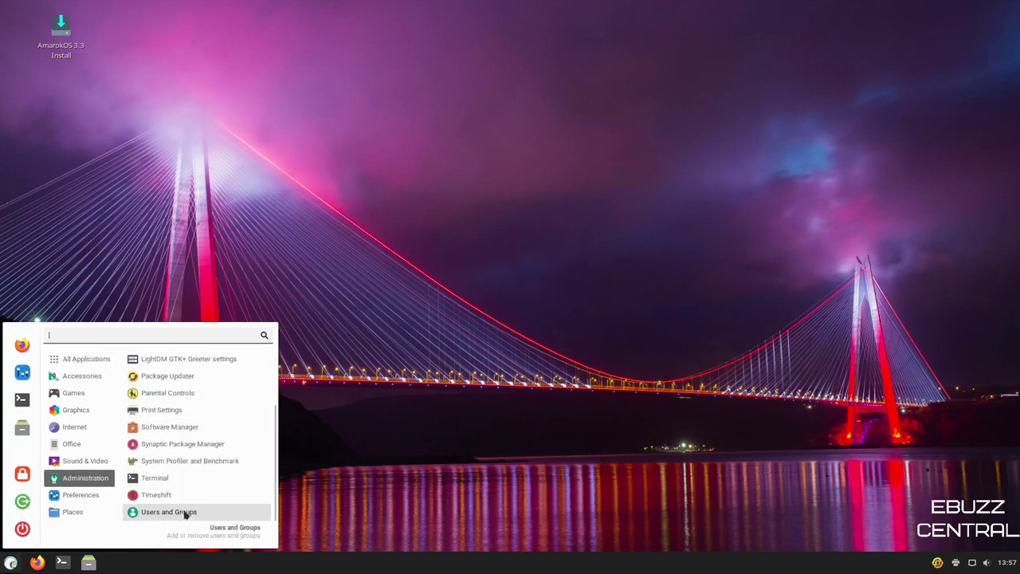
left_click(171, 426)
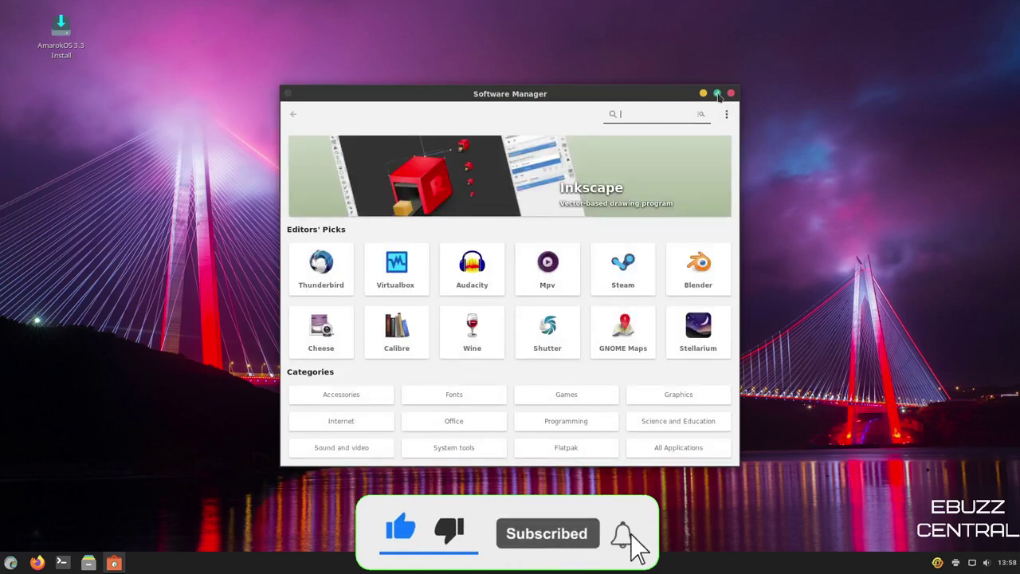
left_click(717, 94)
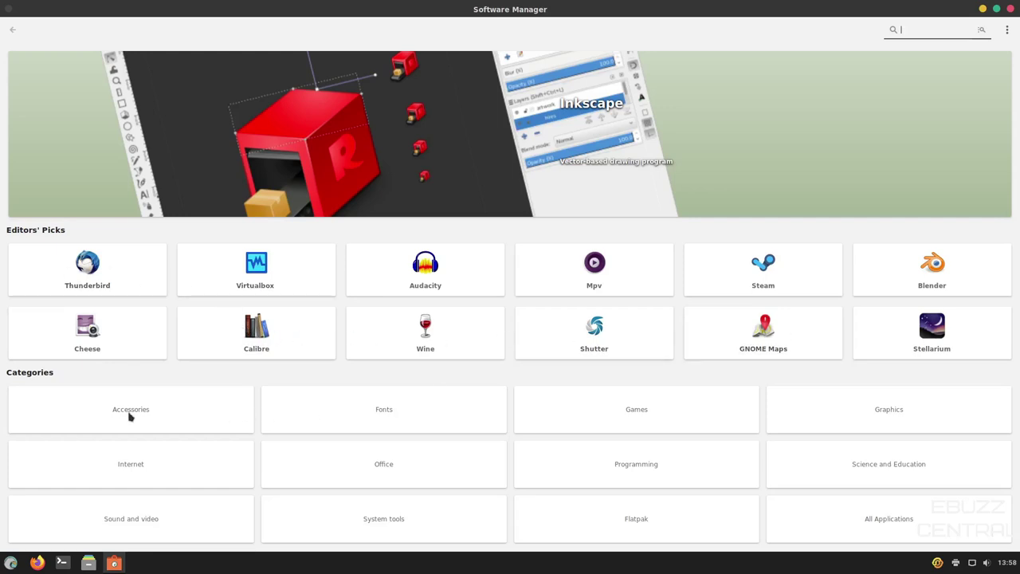
left_click(385, 476)
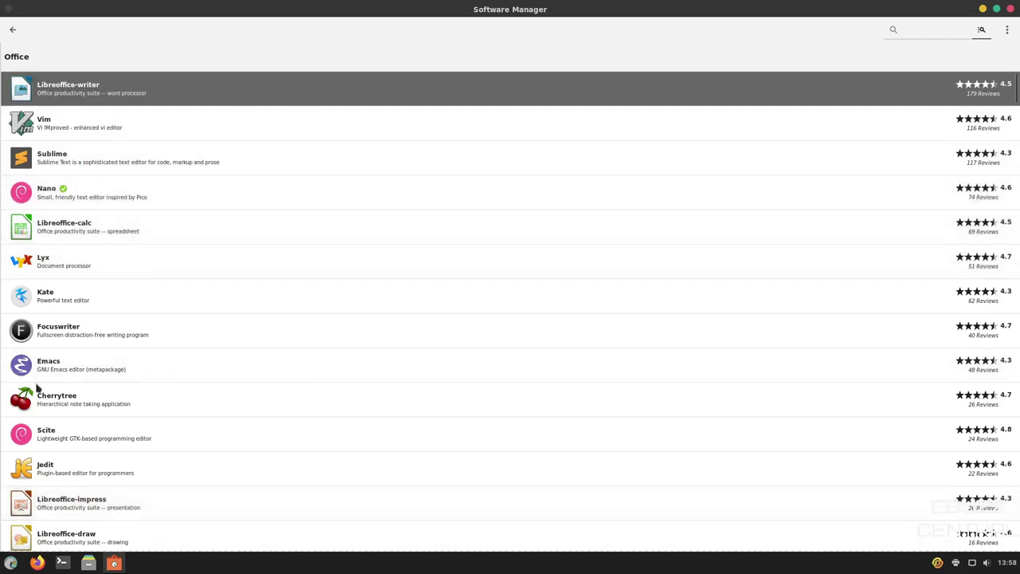
left_click(13, 30)
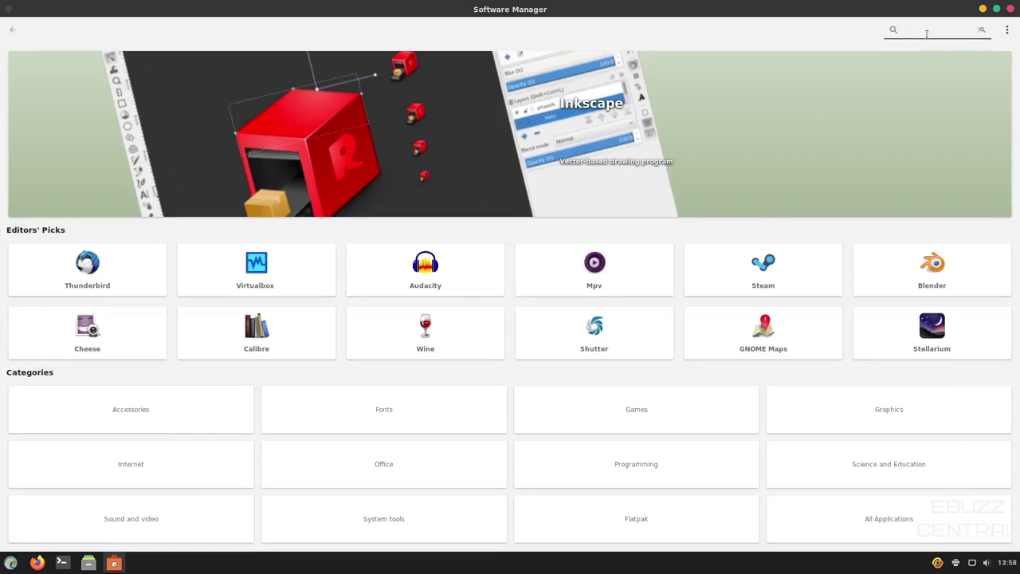
- Search the Software Manager for kdenlive, look through the application's details and reviews, and close the Software Manager
type("kdenlive")
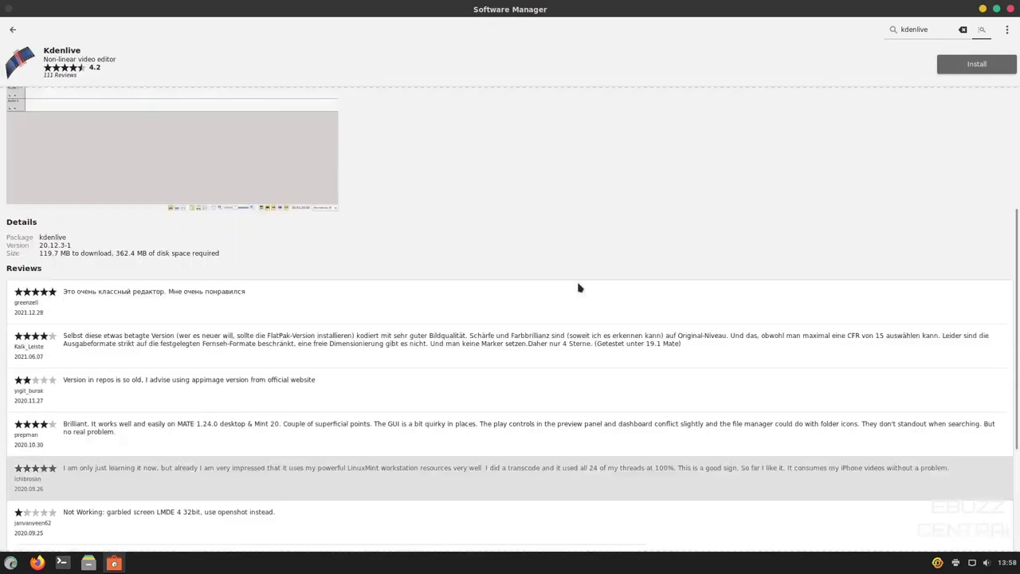
scroll(578, 288, "up", 1)
left_click(13, 29)
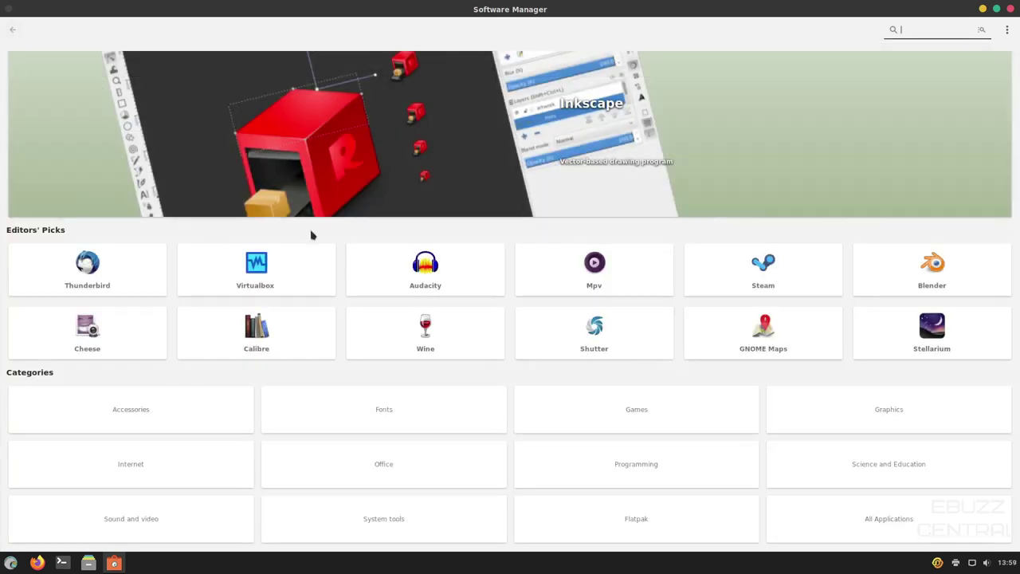
left_click(1010, 9)
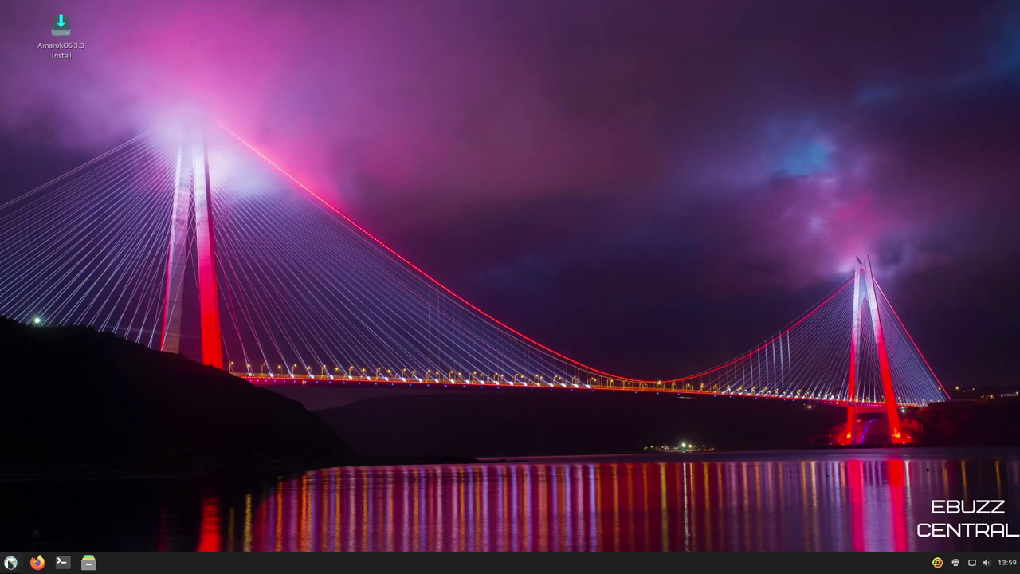
- Launch the Synaptic Package Manager from the Administration applications and dismiss its Quick Introduction
left_click(11, 562)
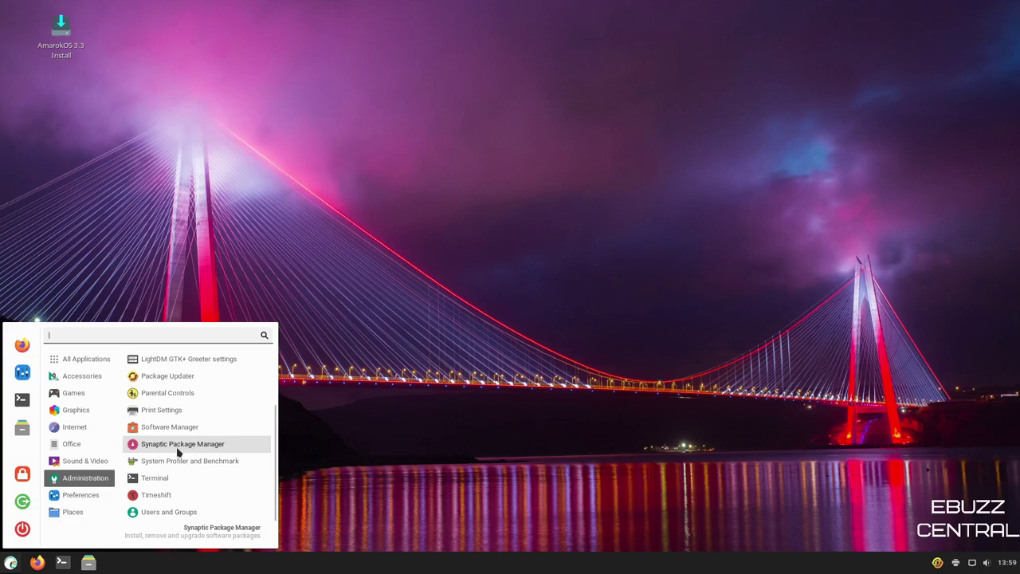
left_click(177, 446)
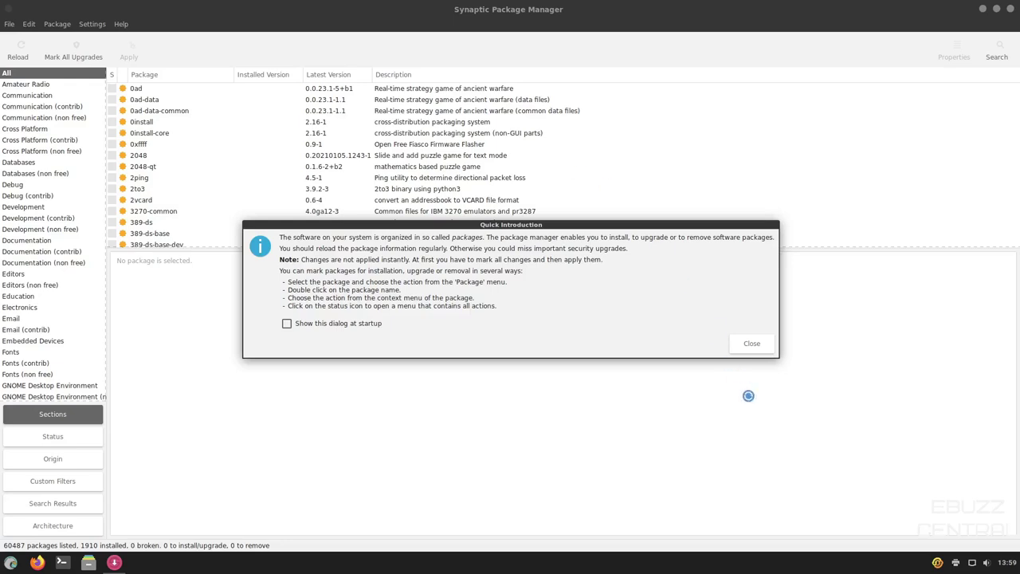
left_click(749, 345)
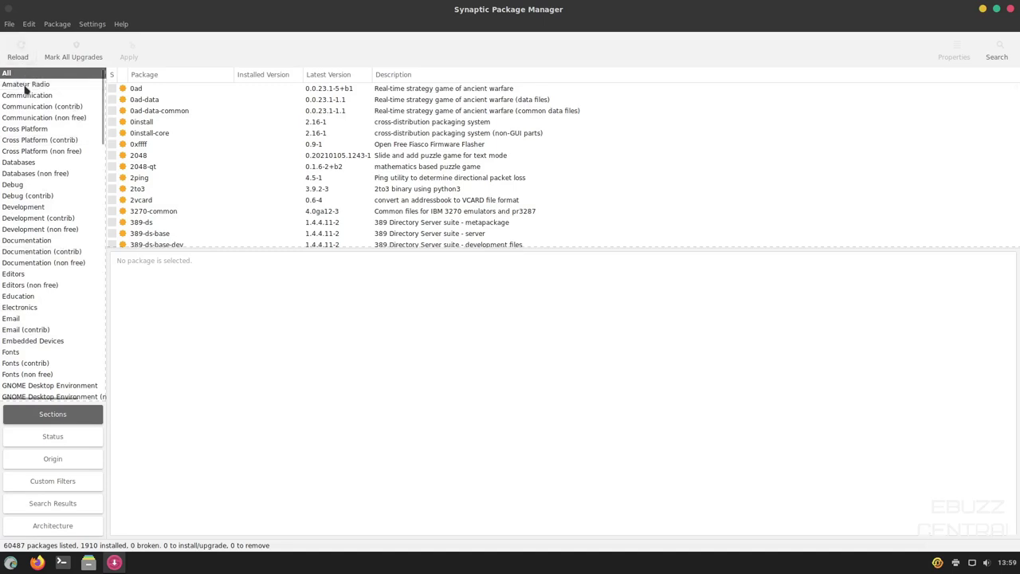
- Examine the package groupings by section, status, origin, custom filters, search results and architecture, then return to the sections list
scroll(25, 90, "down", 7)
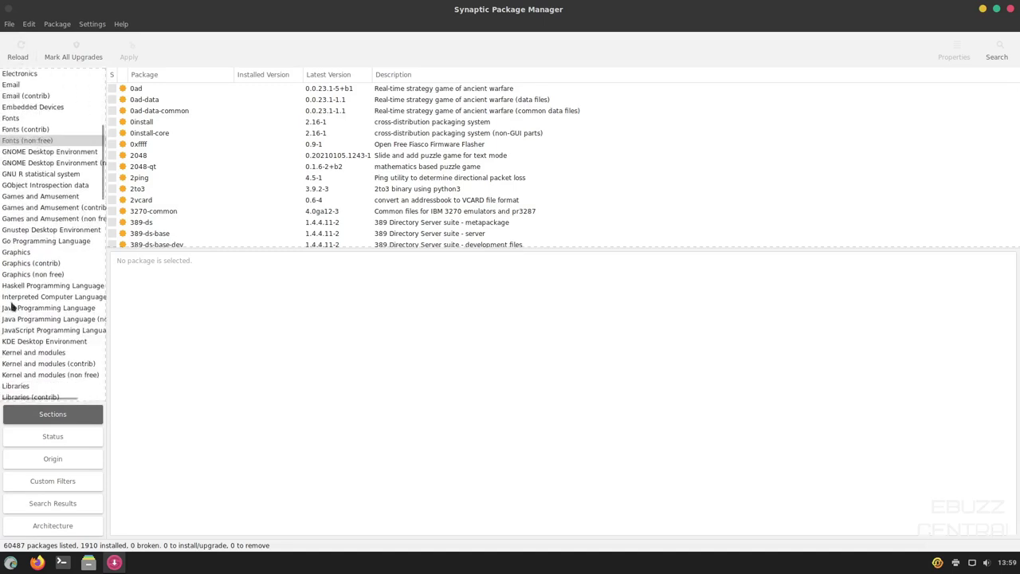
scroll(16, 302, "down", 20)
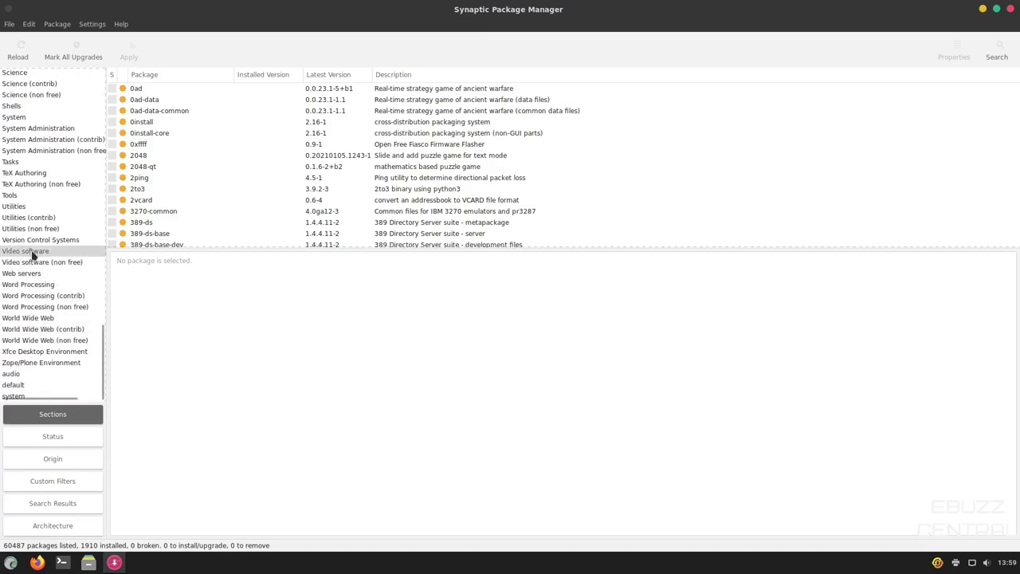
scroll(34, 255, "up", 20)
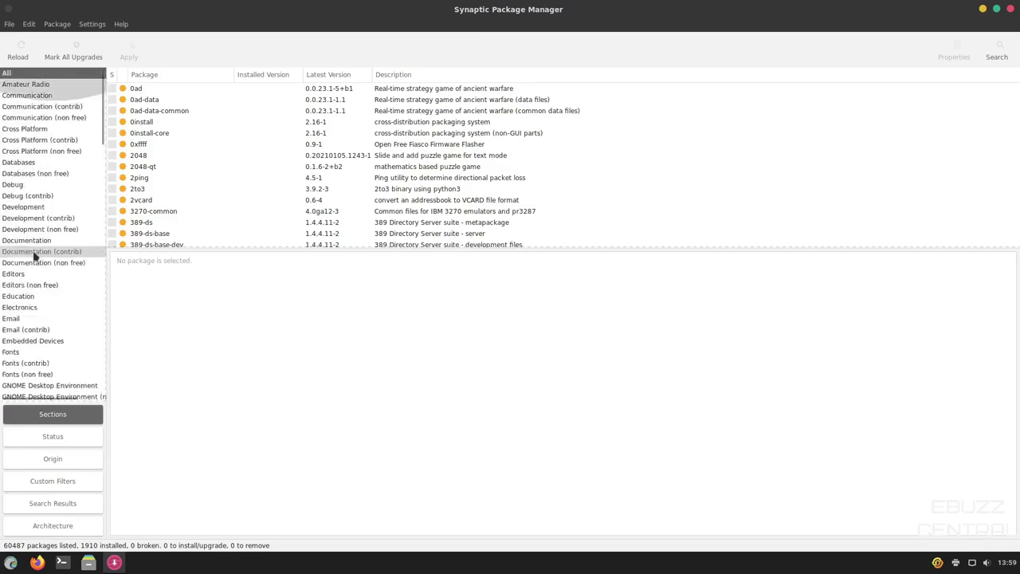
left_click(54, 438)
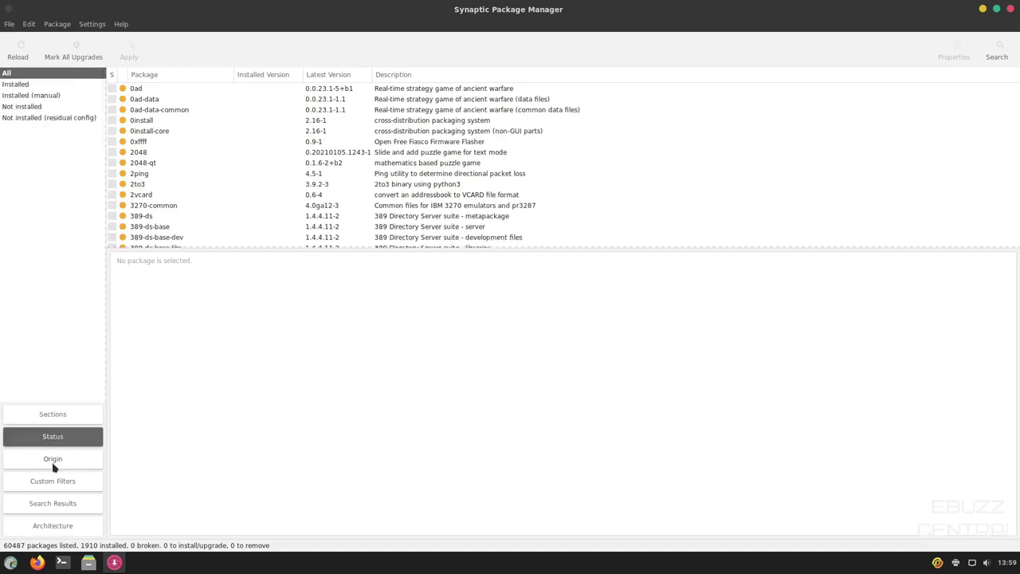
left_click(53, 462)
left_click(50, 486)
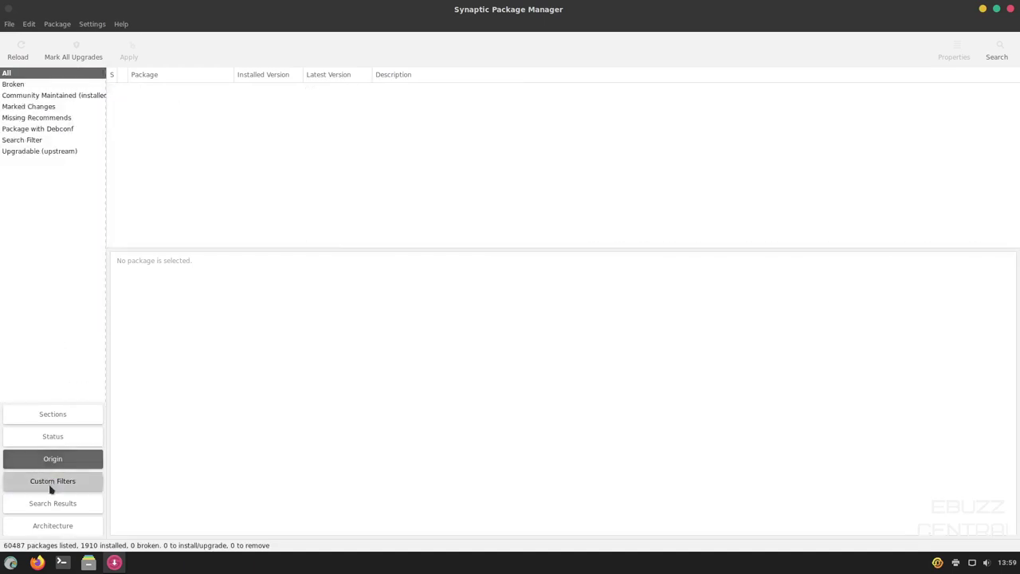
left_click(54, 503)
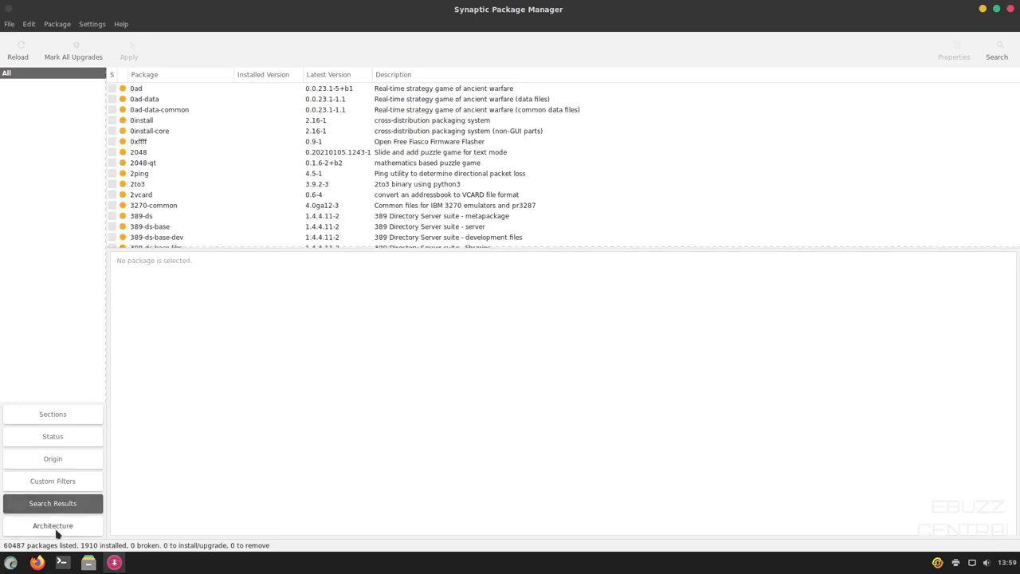
left_click(55, 530)
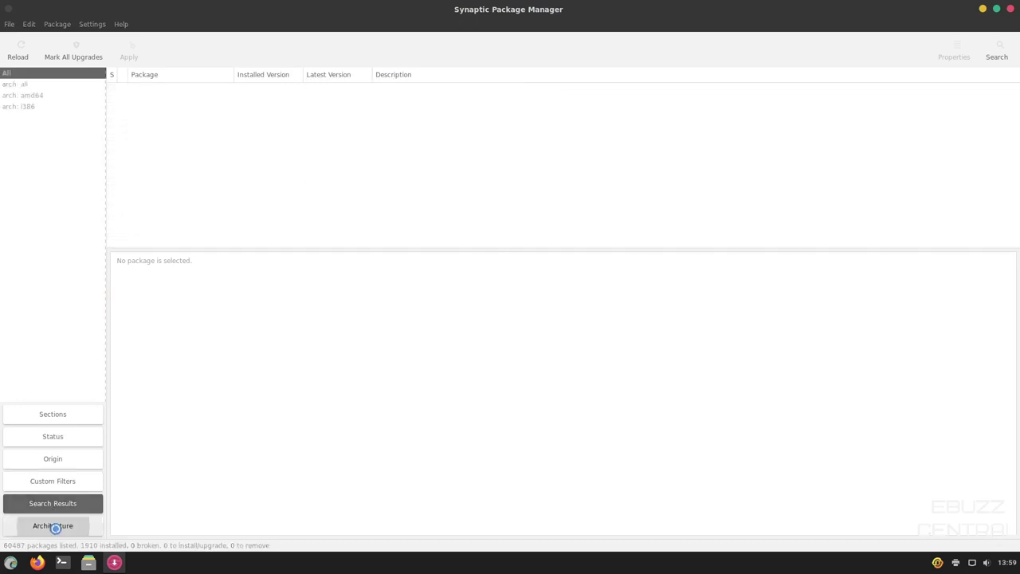
left_click(50, 436)
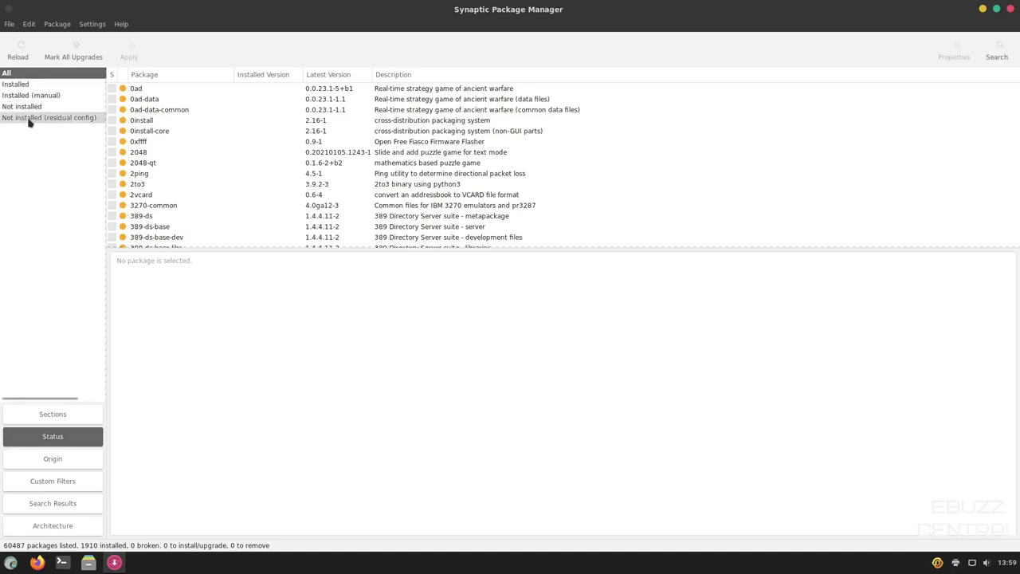
left_click(56, 458)
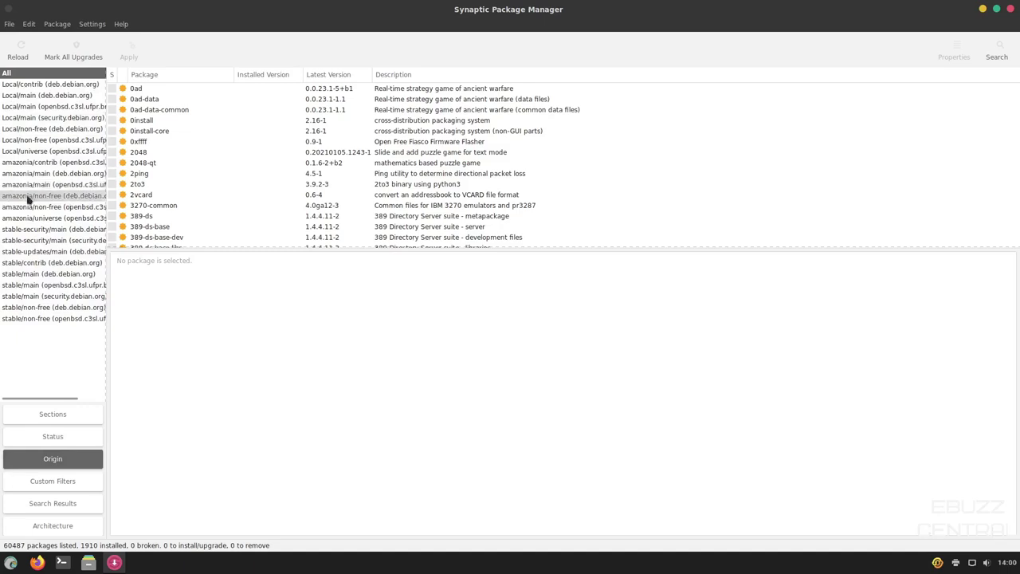
left_click(42, 419)
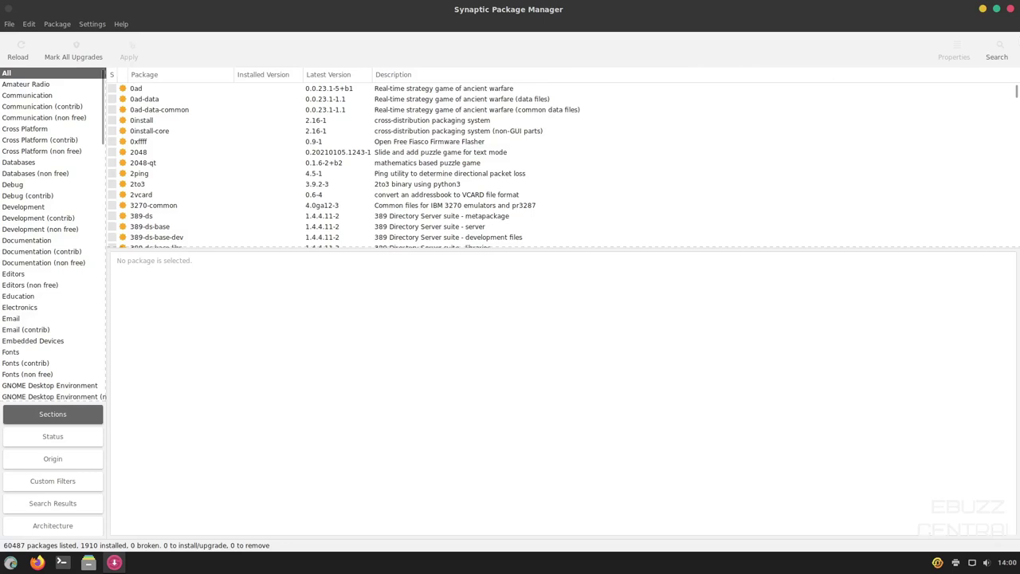
- Search the packages for obs-studio in Description and Name
left_click(999, 52)
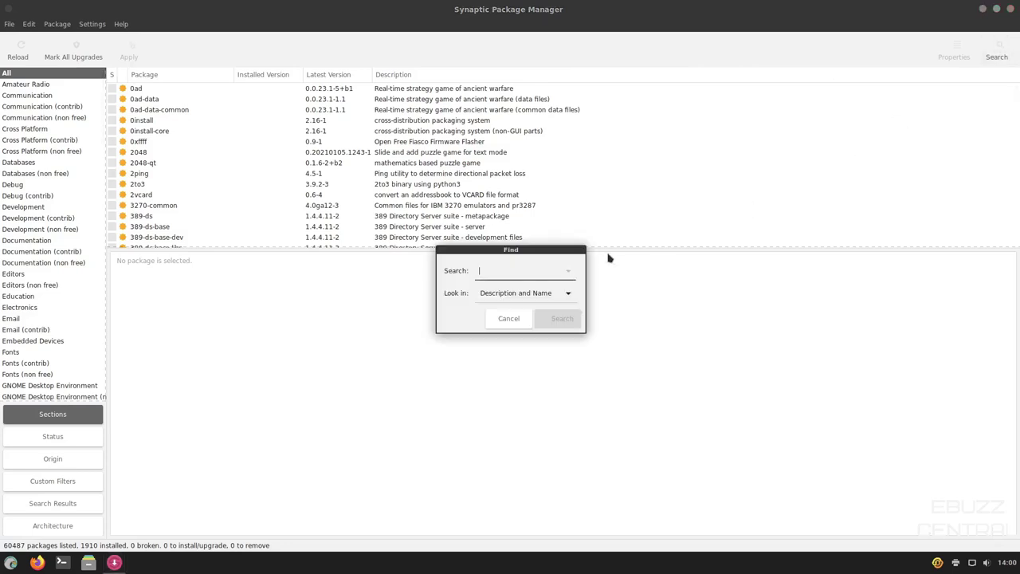
type("obs-studio")
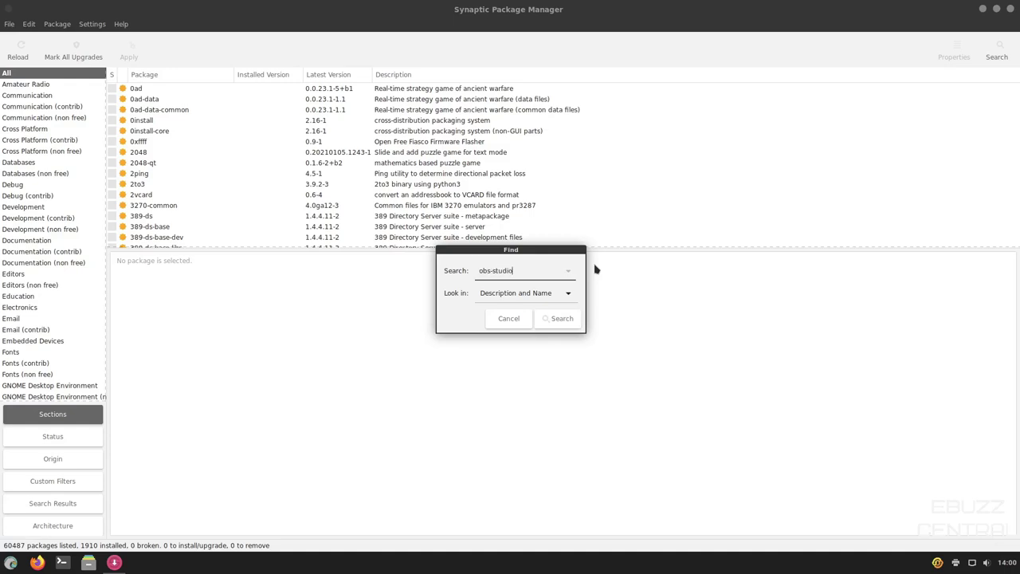
left_click(559, 319)
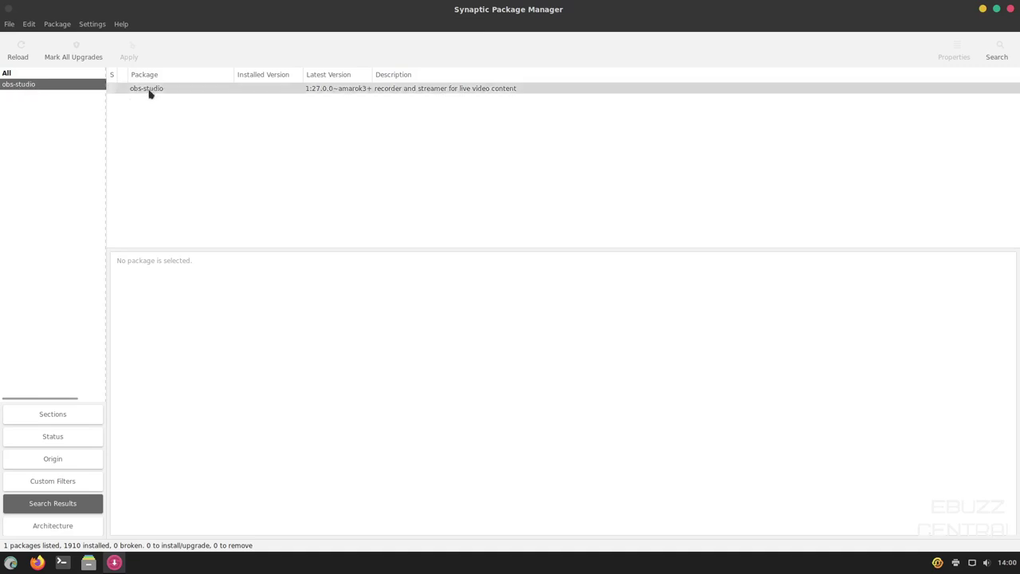
- Mark the obs-studio package for installation and accept the additional required changes
left_click(112, 89)
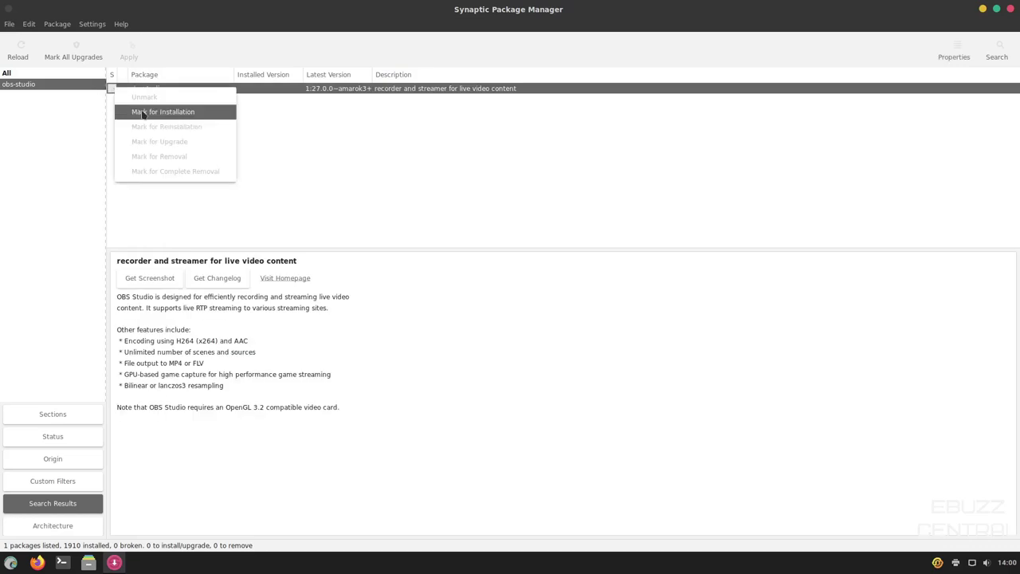
left_click(142, 113)
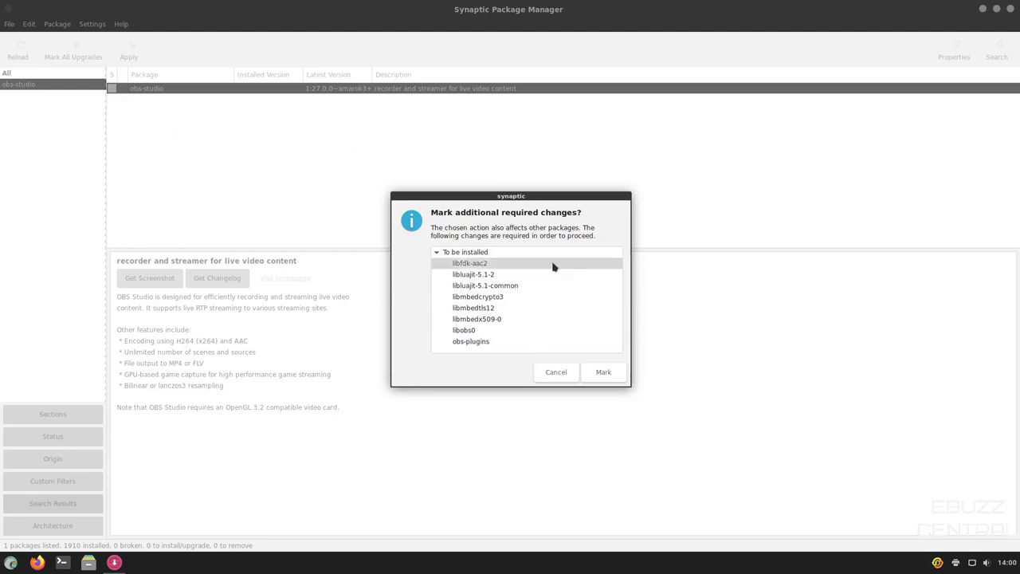
left_click(603, 372)
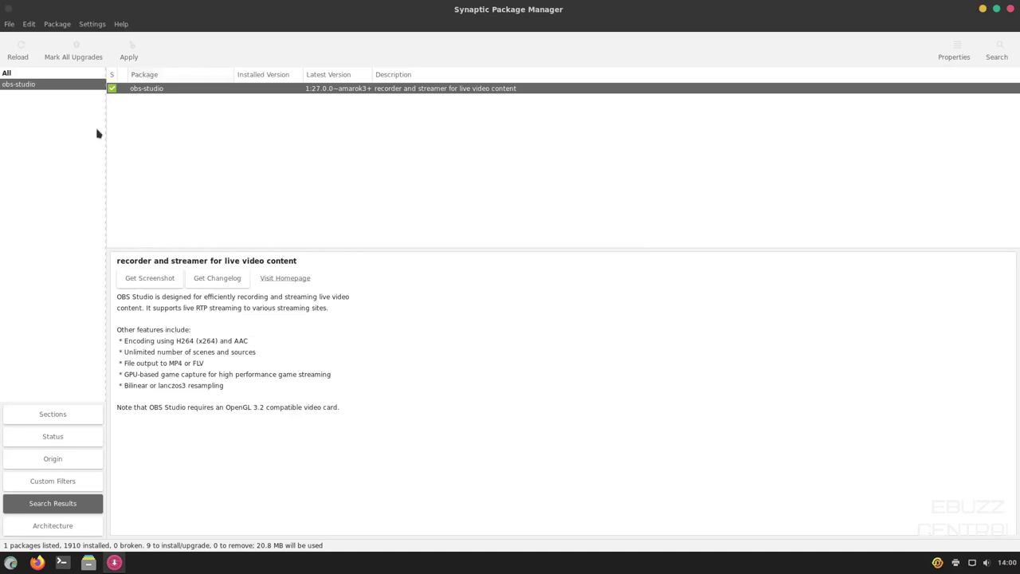
- Search the packages for gimp, then close the Synaptic Package Manager without applying the marked changes
left_click(995, 64)
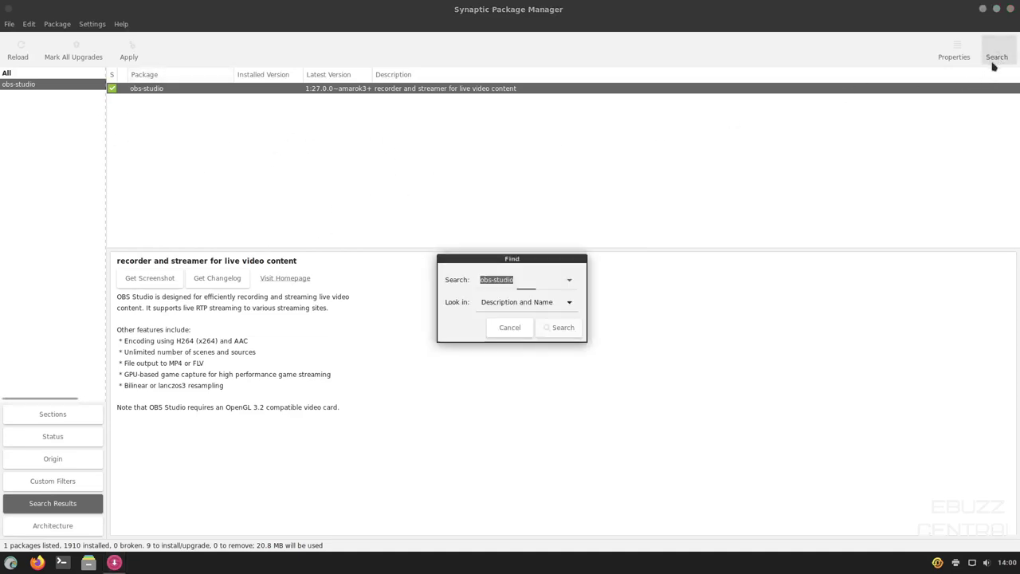
type("gimp")
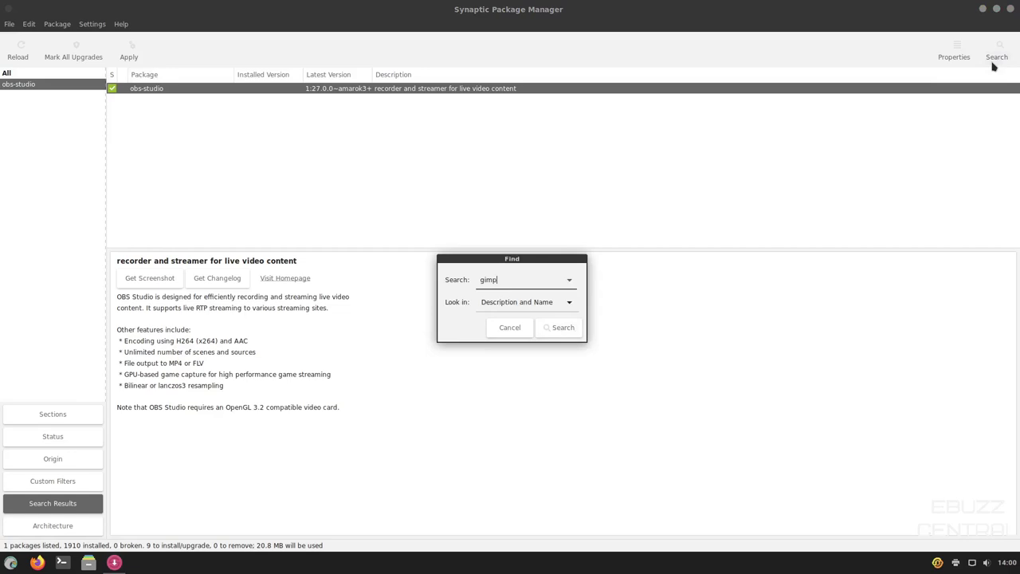
key("Return")
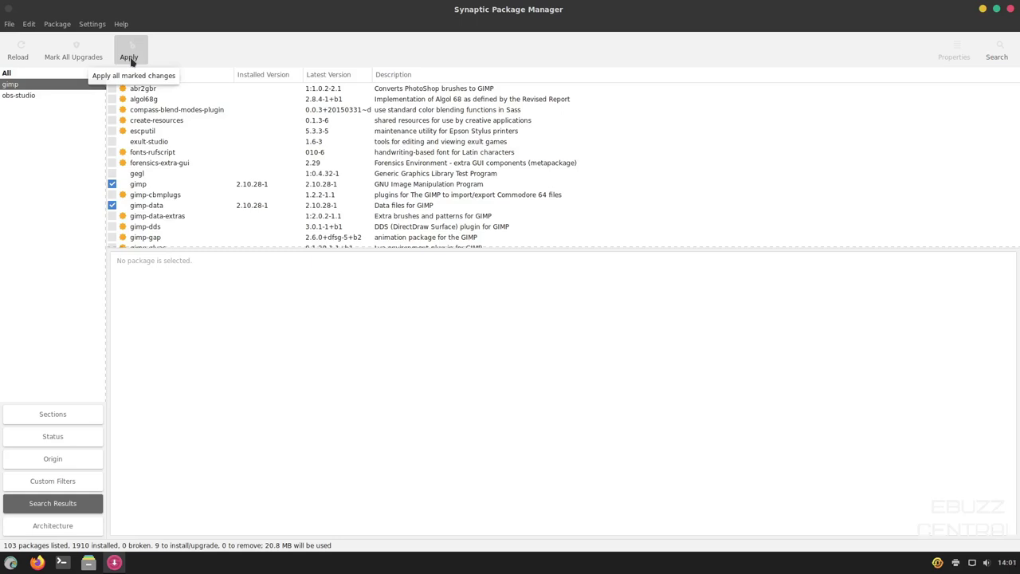
left_click(1010, 10)
left_click(701, 321)
- Launch Timeshift from the Administration applications to bring up its snapshot Setup Wizard
left_click(12, 565)
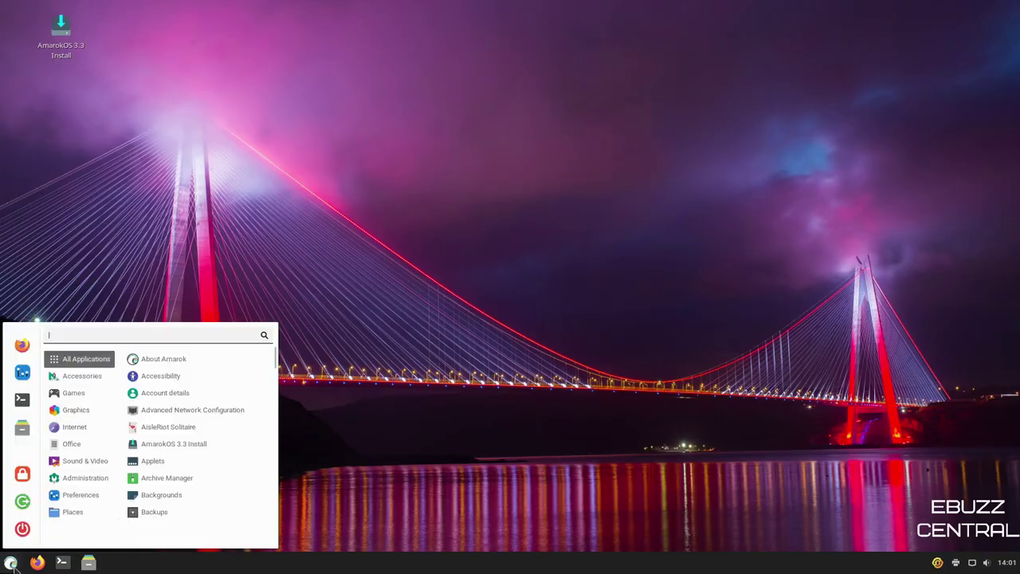
mouse_move(80, 478)
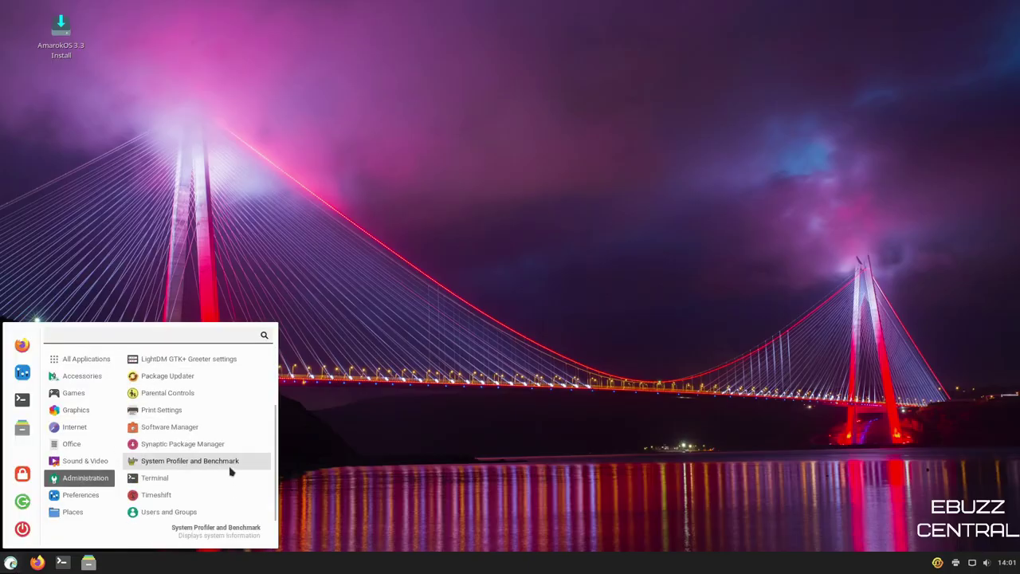
left_click(163, 498)
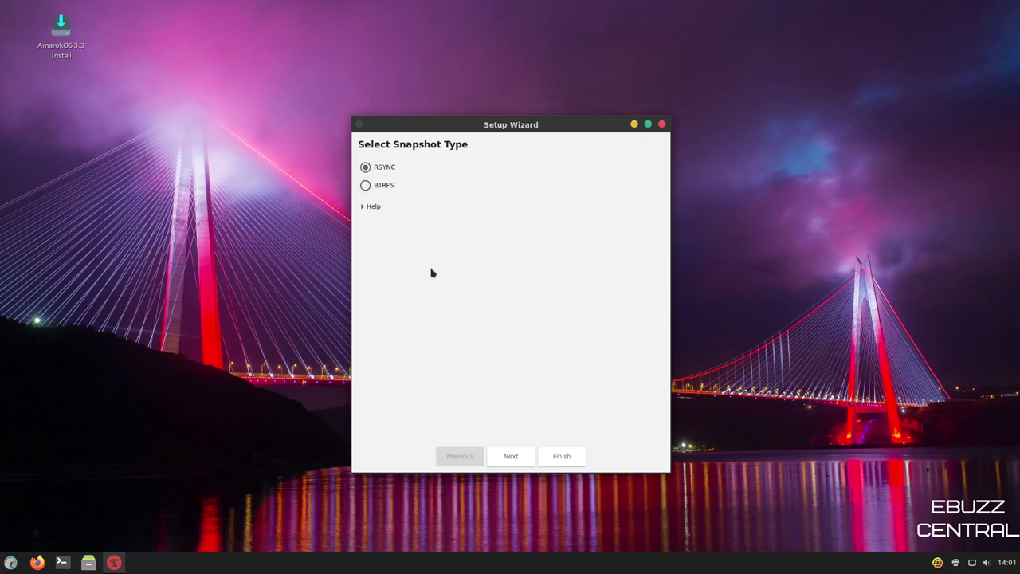
- Choose RSYNC as the snapshot type after trying the BTRFS option, and continue to the snapshot location selection
left_click(365, 186)
left_click(365, 168)
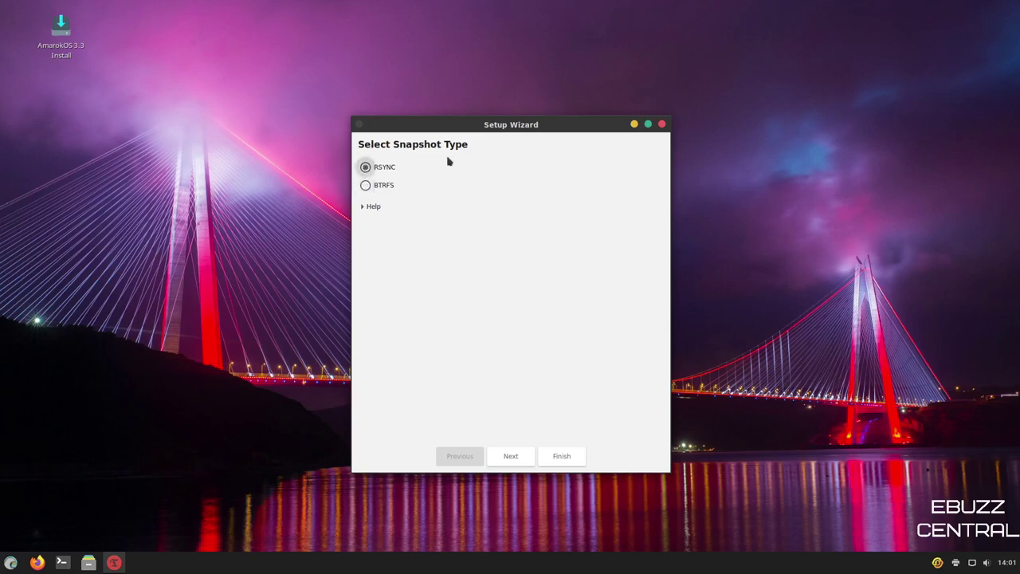
left_click(513, 456)
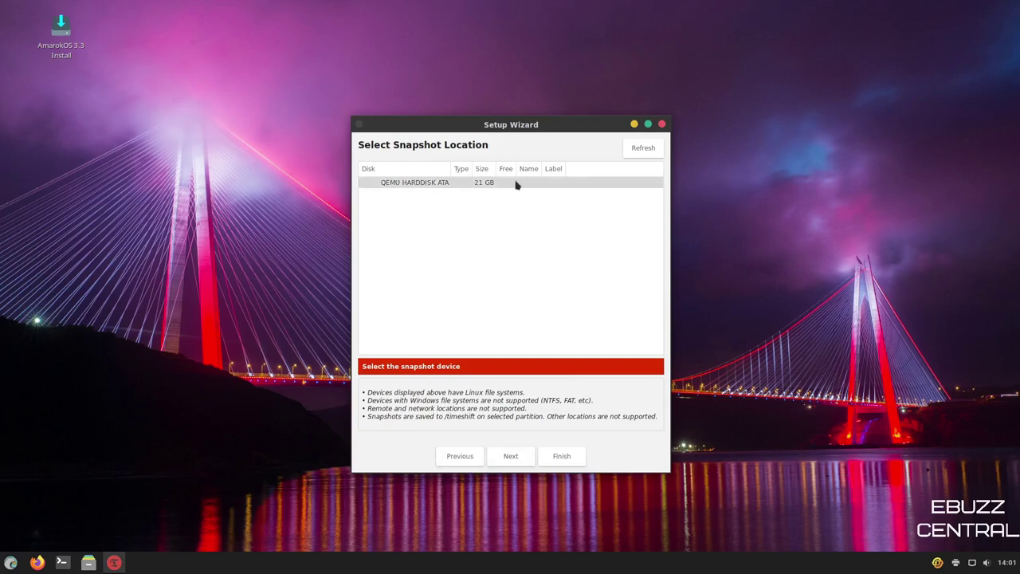
- Try the QEMU HARDDISK ATA disk as the snapshot location, then close the Setup Wizard and Timeshift
left_click(404, 184)
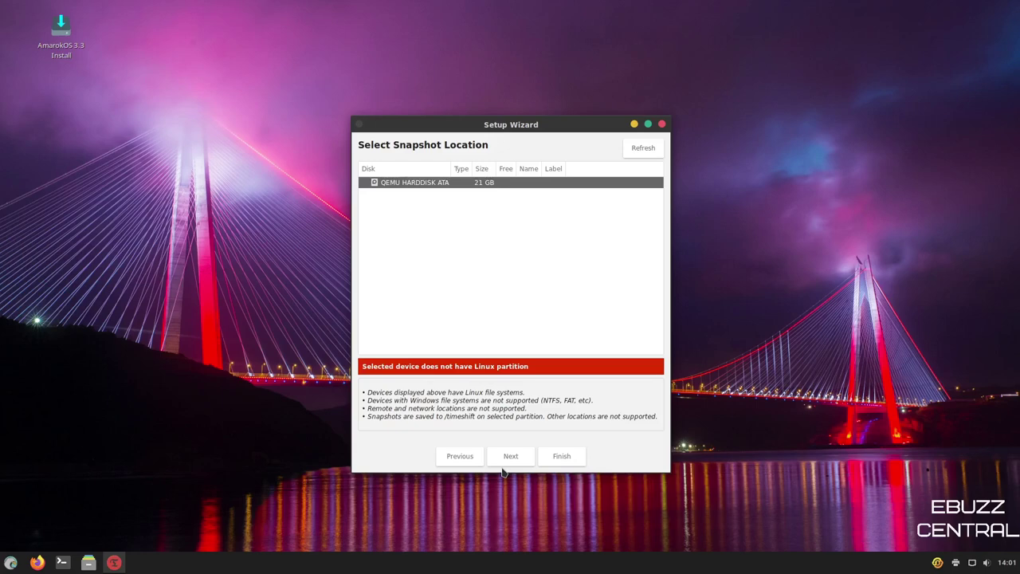
left_click(661, 125)
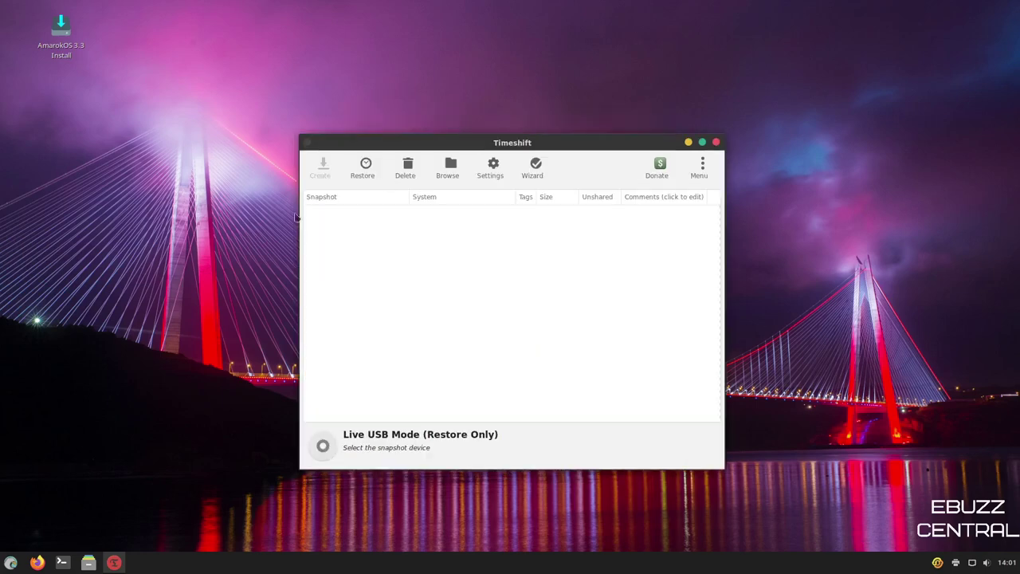
left_click(715, 141)
- Look over the Preferences and Places categories of the application launcher, then dismiss it to return to the desktop
left_click(10, 561)
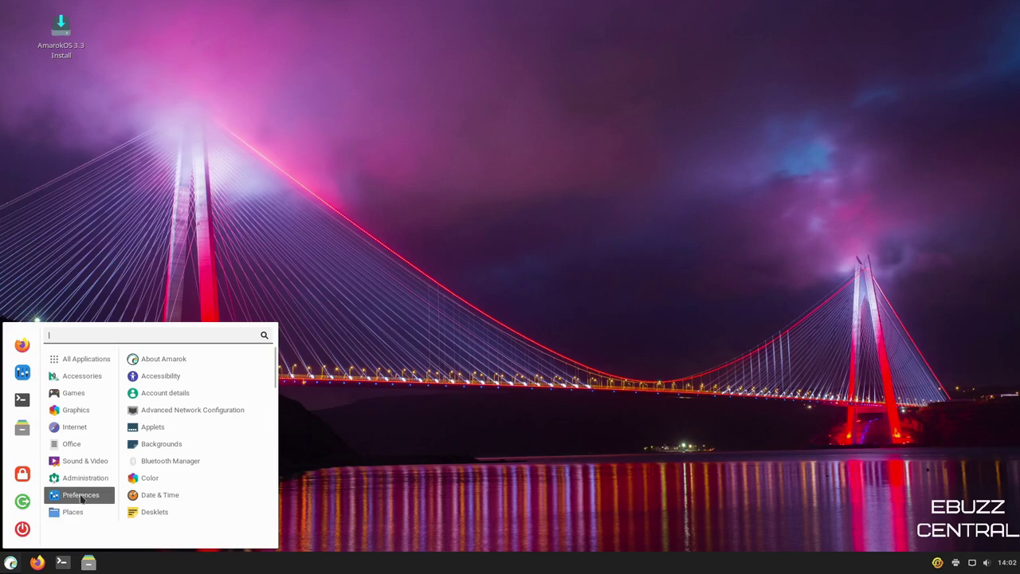
mouse_move(73, 516)
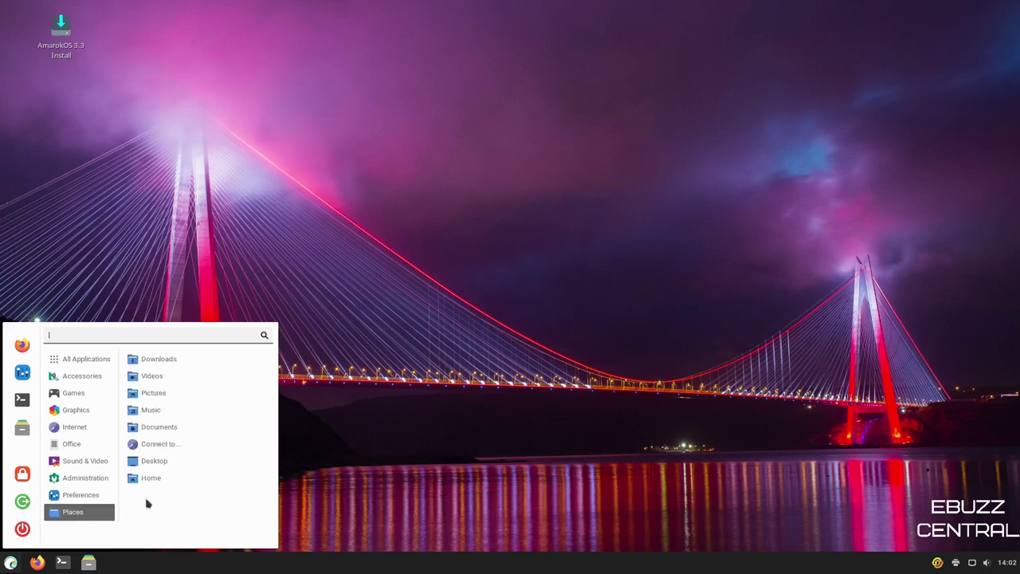
left_click(500, 351)
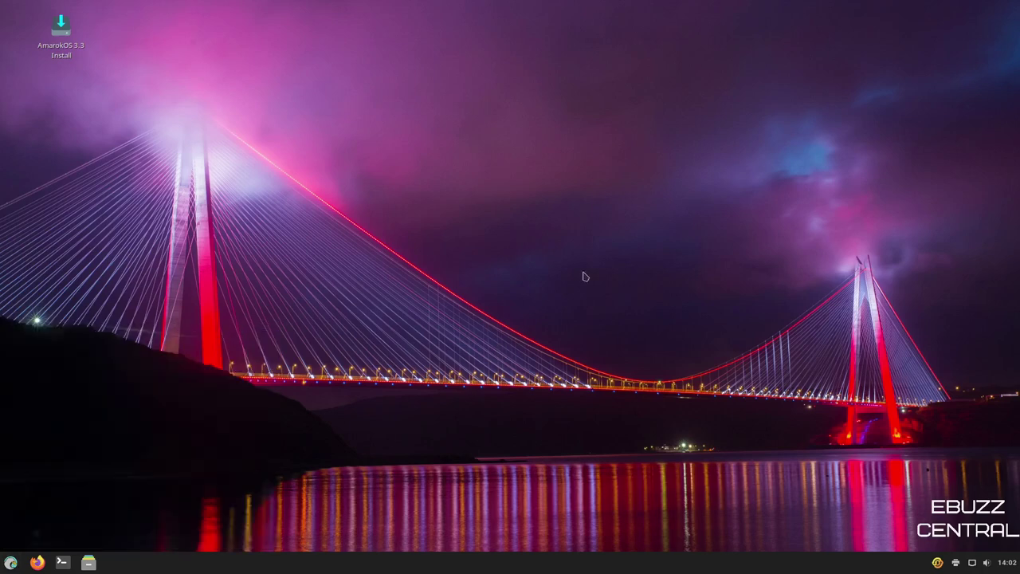